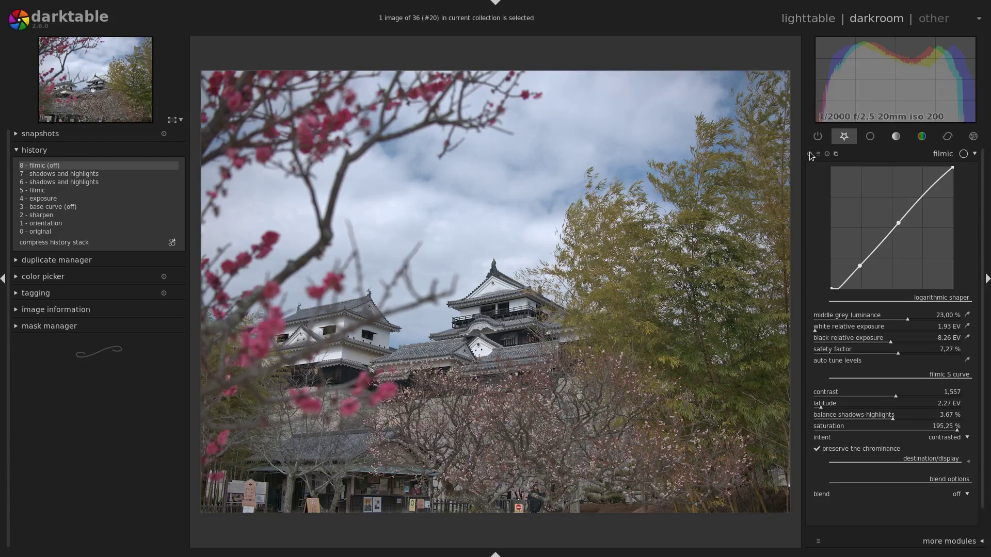
- Turn the filmic module back on and roll the edit back to history entry 3, base curve (off)
click(808, 153)
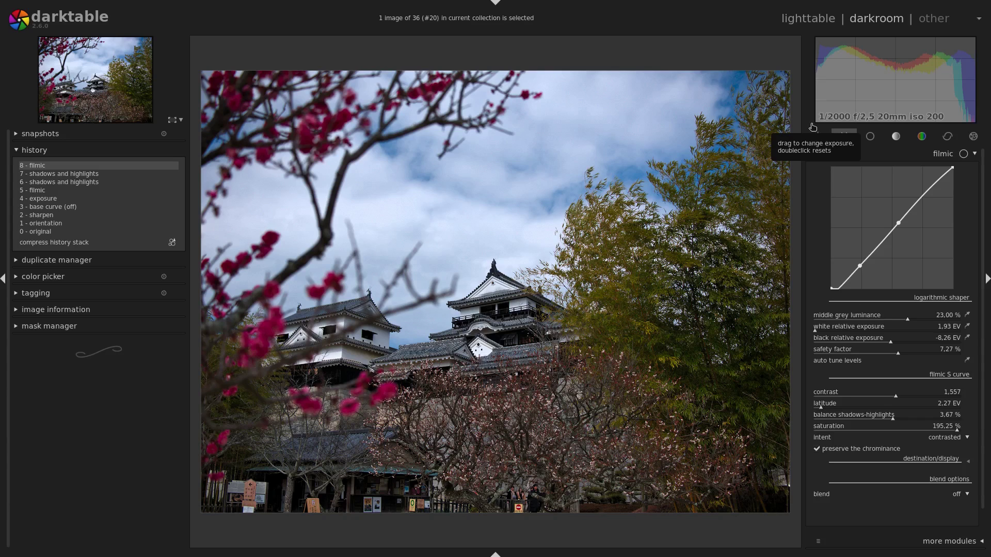
click(100, 204)
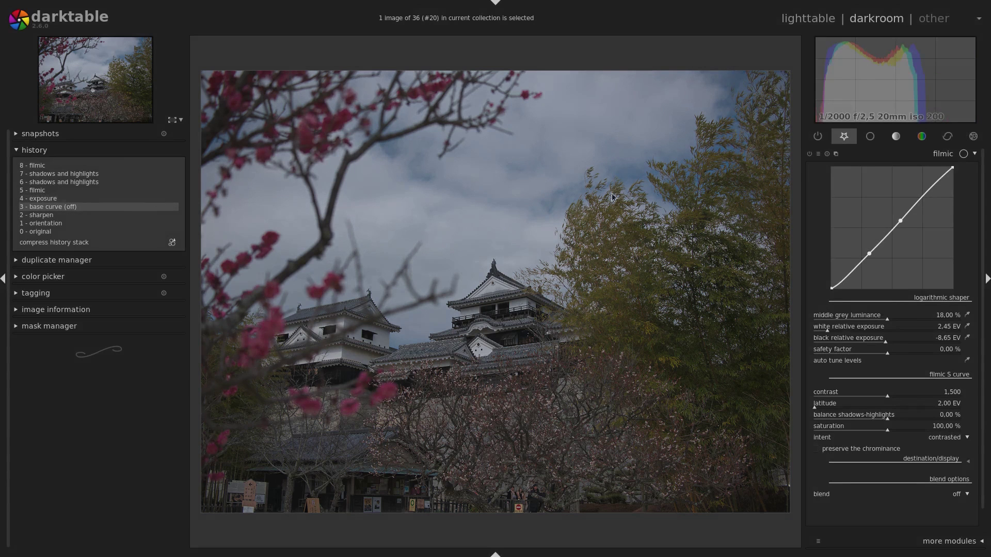
- Try the base curve module together with a higher exposure so the histogram spreads across most of its range
click(870, 136)
click(809, 209)
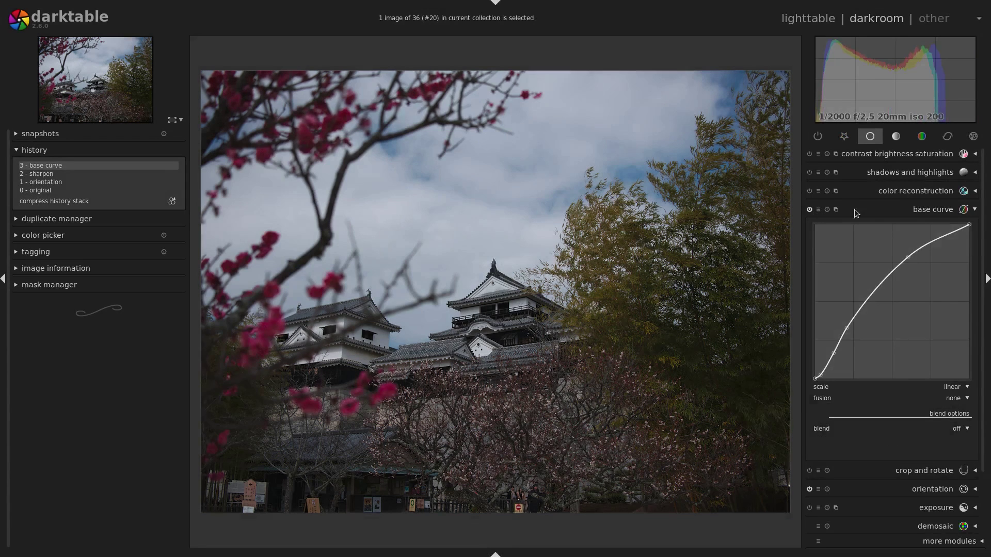
click(865, 212)
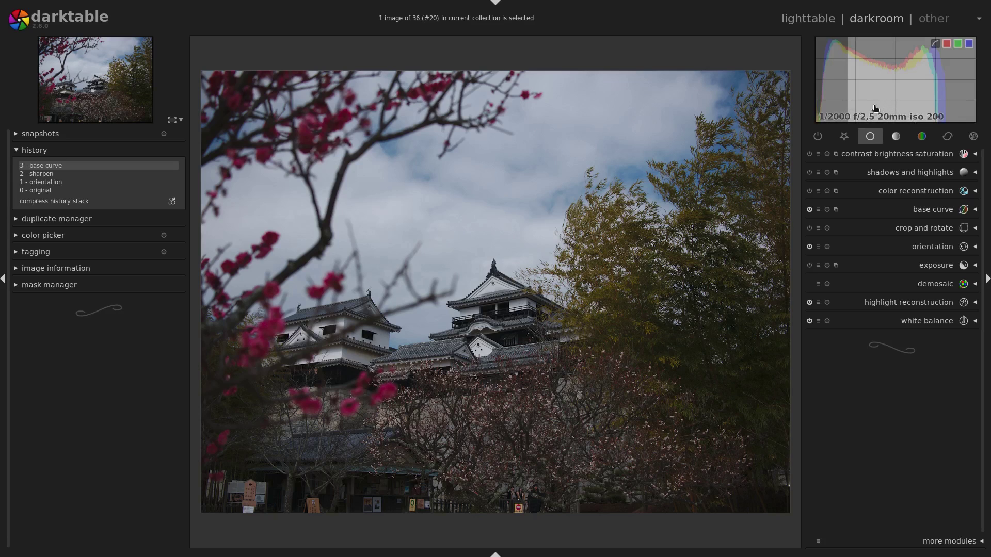
drag(876, 109, 826, 99)
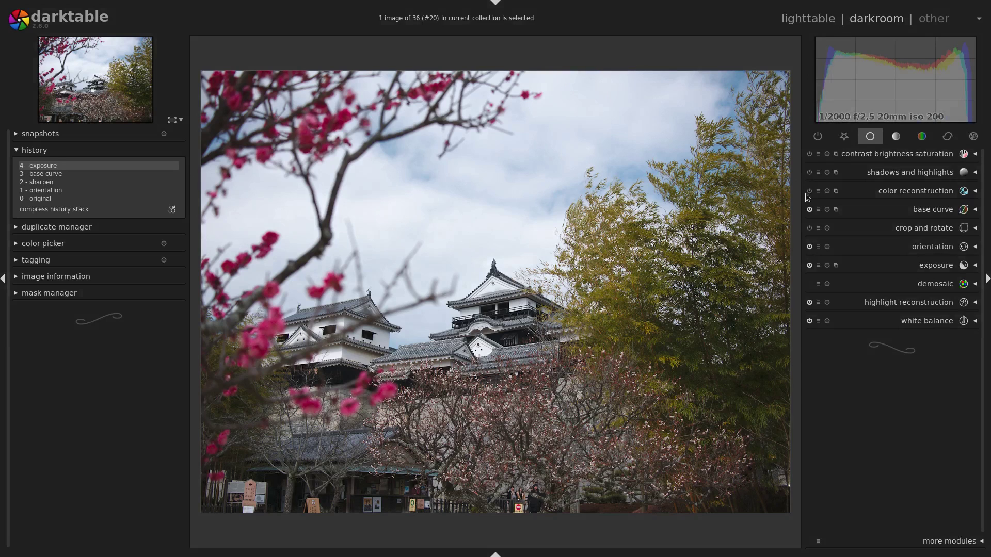
- Try an RGB linked tone curve with points near 38.0/42.4 and 72.7/74.3, and switch the tone curve off
click(896, 136)
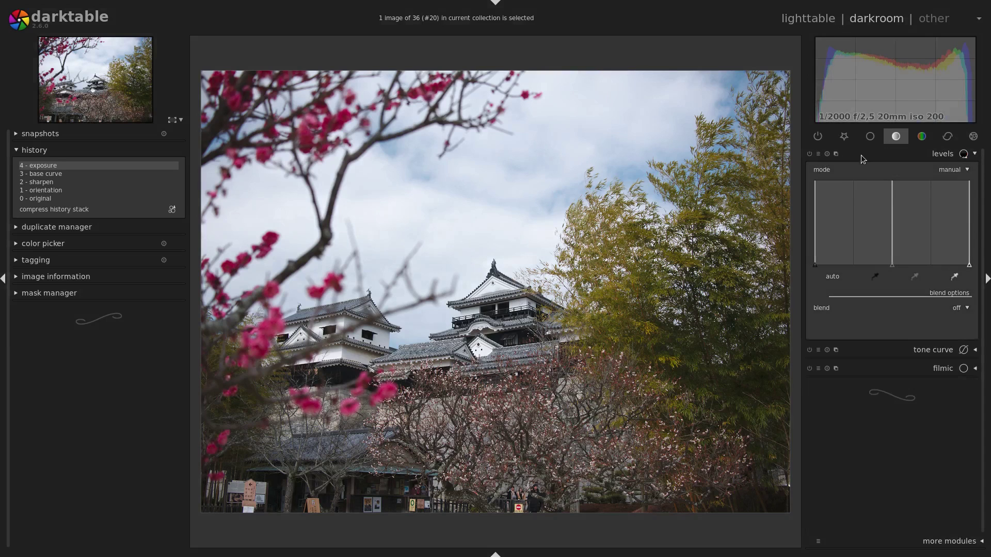
click(868, 153)
click(865, 173)
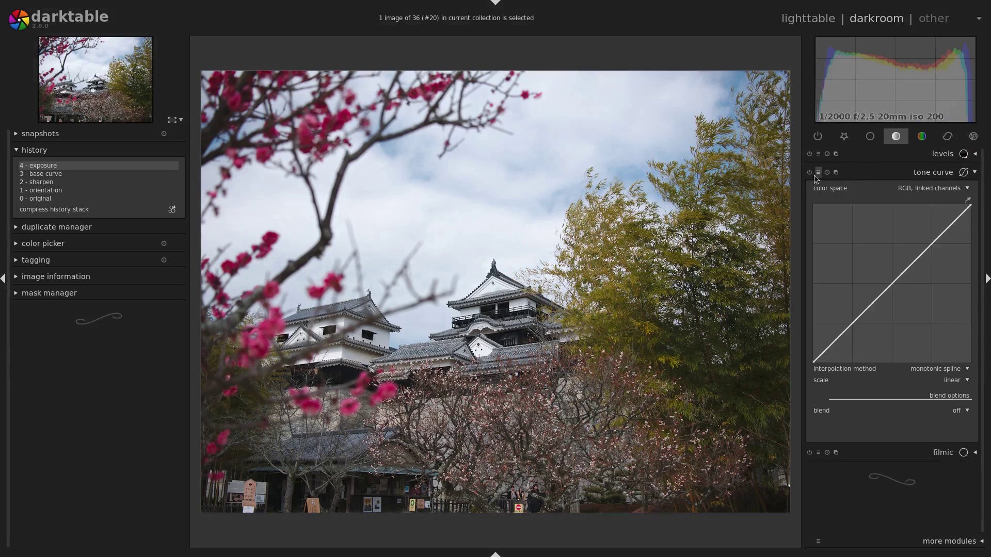
click(810, 173)
drag(925, 246, 925, 234)
drag(872, 303, 872, 300)
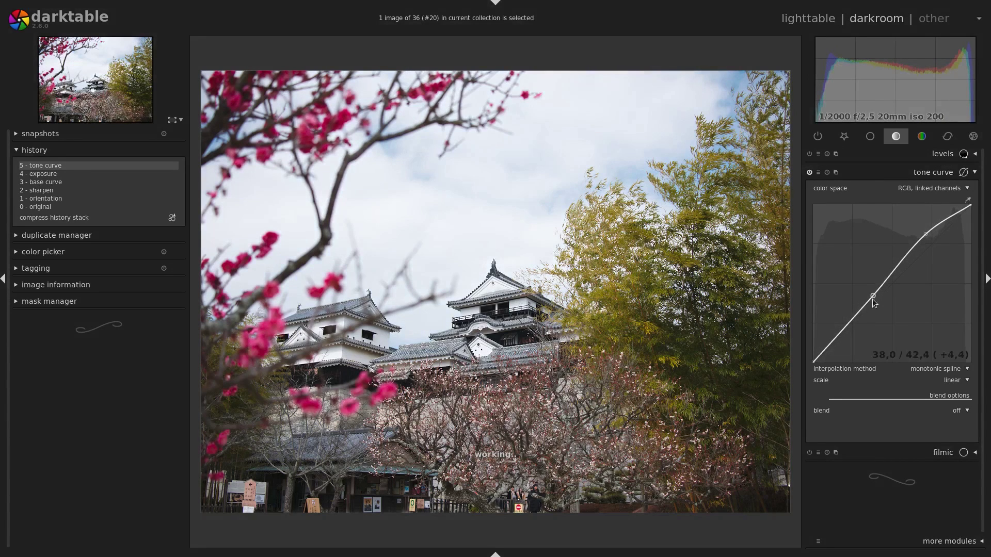
drag(923, 236, 929, 247)
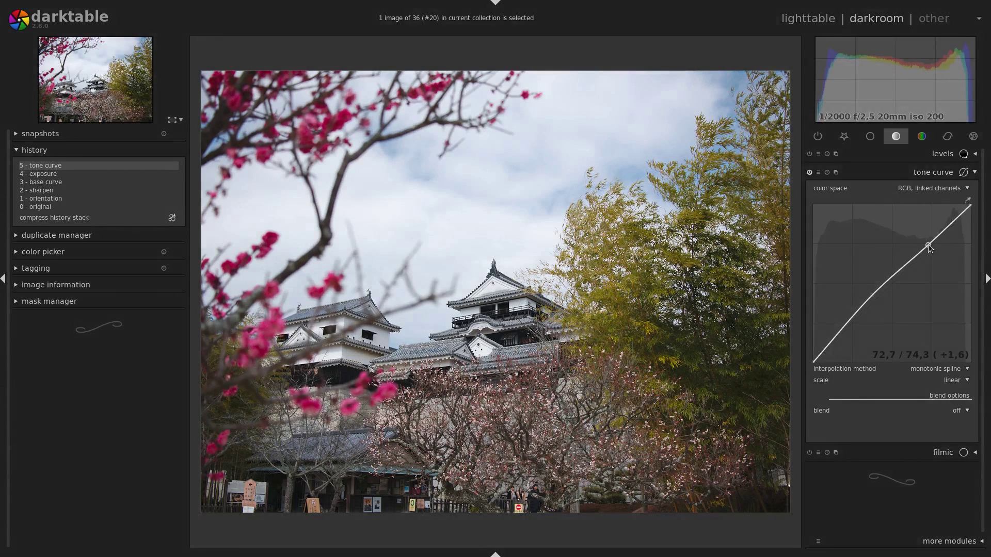
click(809, 172)
click(872, 176)
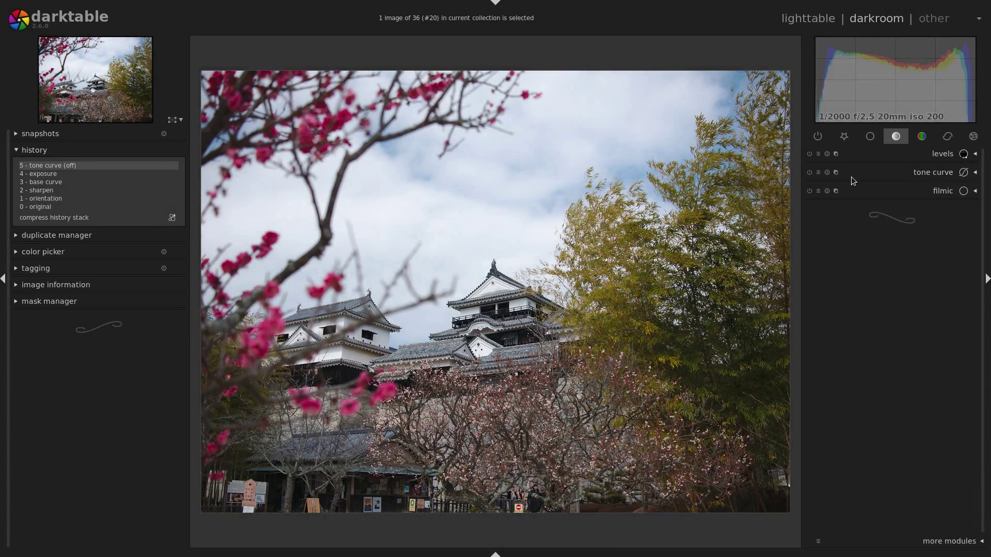
- Roll the edit back to history entry 3, base curve, and switch the base curve module off
click(855, 192)
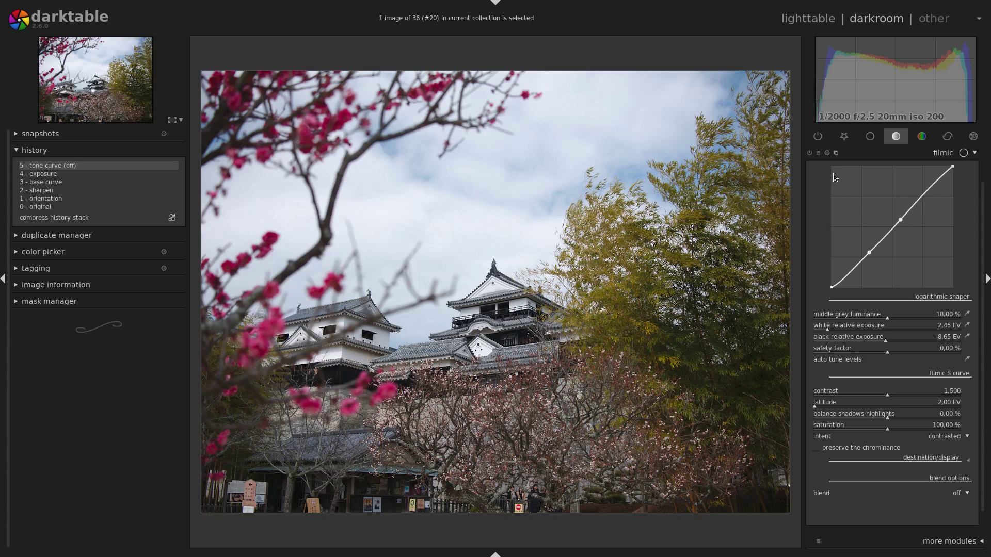
click(51, 182)
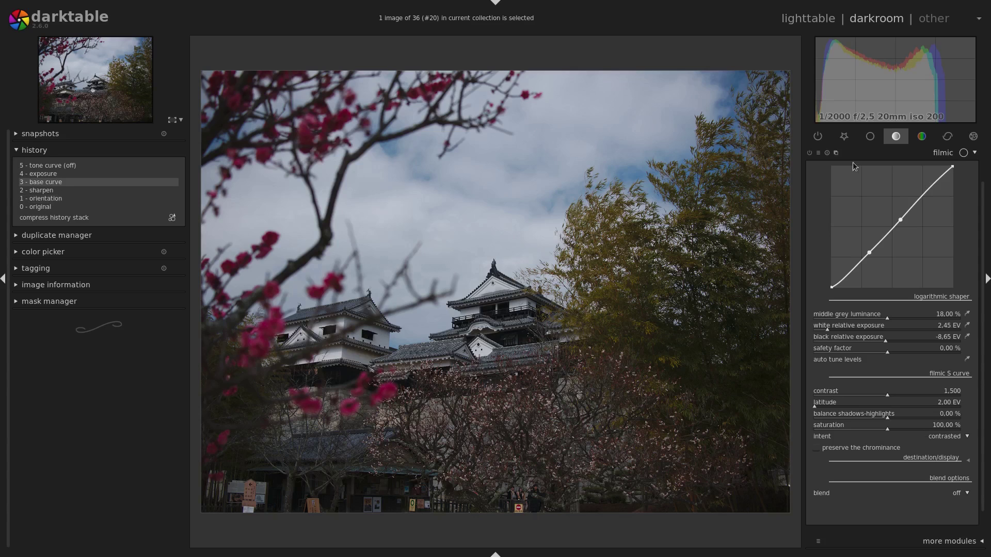
click(869, 151)
click(870, 135)
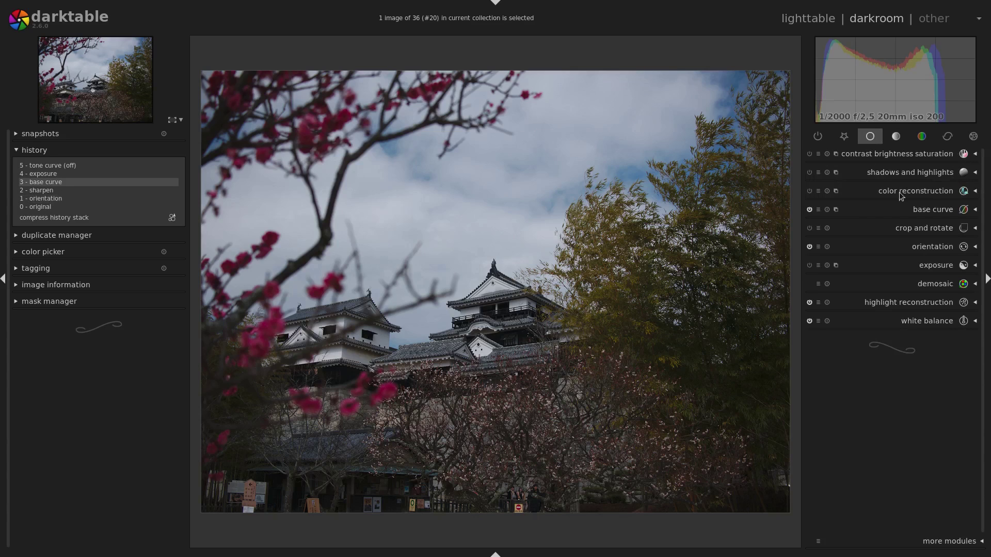
click(809, 210)
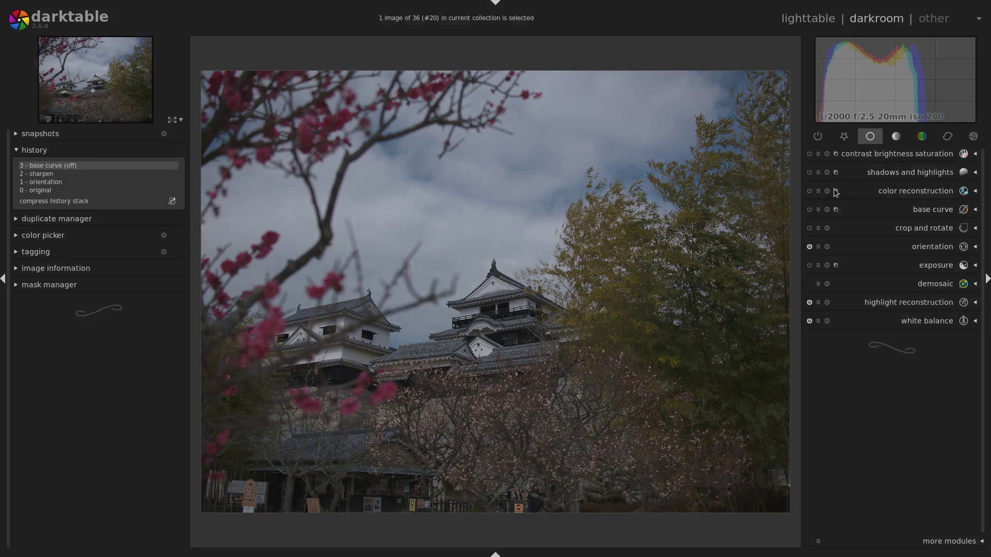
- Raise the exposure through the histogram until the highlights come close to its bright end
mouse_move(828, 97)
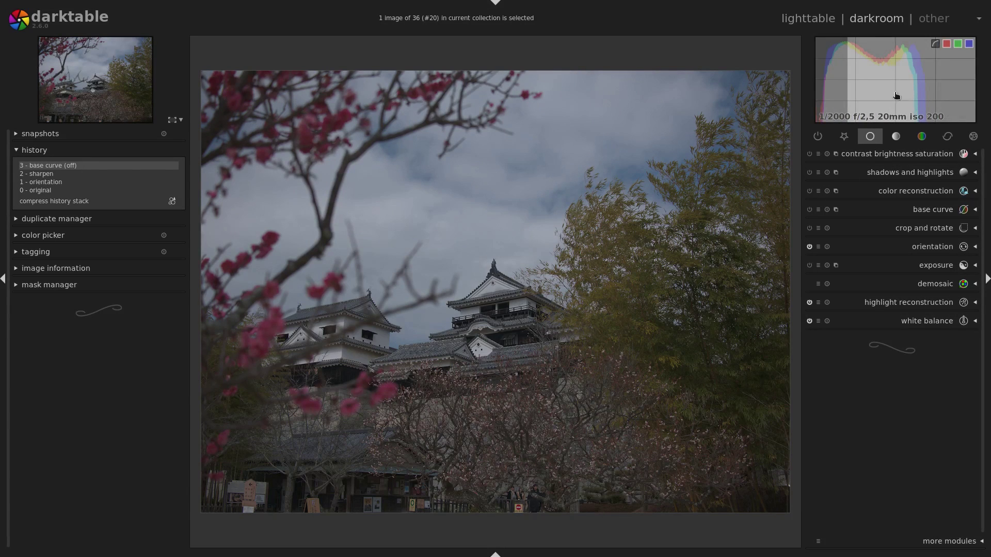
scroll(834, 94, up, 1)
scroll(831, 98, up, 1)
scroll(827, 101, up, 1)
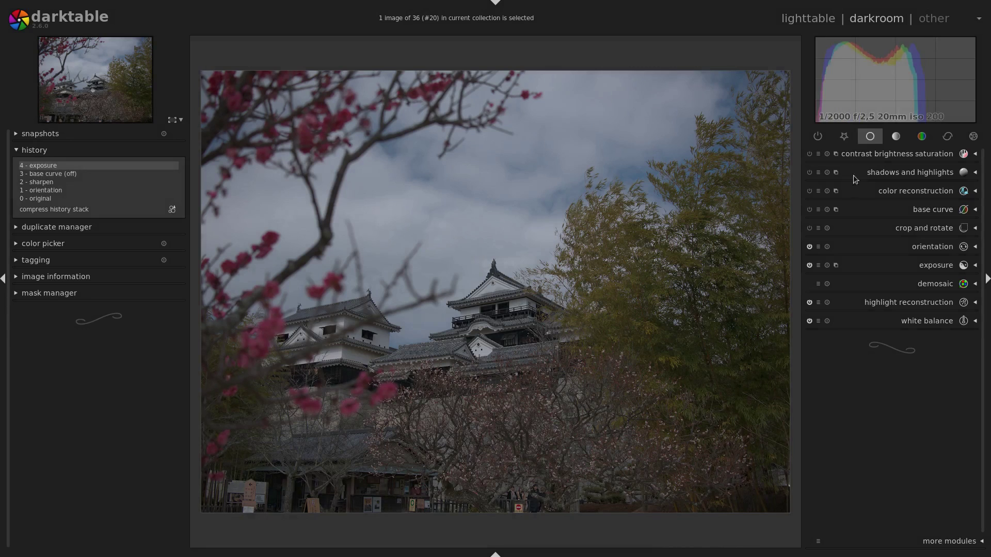
scroll(831, 103, up, 1)
drag(831, 103, 954, 107)
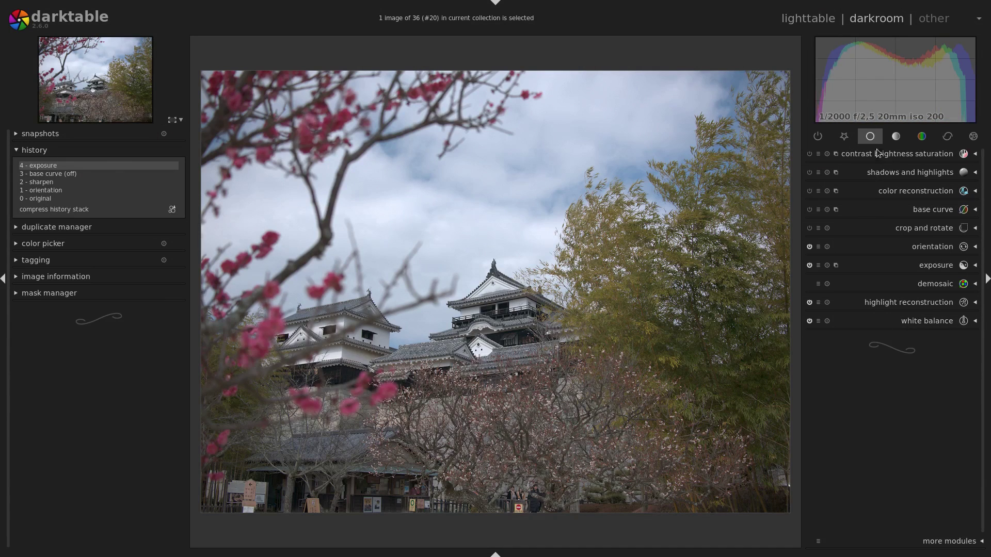
- Locate the filmic module in the tone and favourites groups and check whether it is marked as a favourite
click(870, 138)
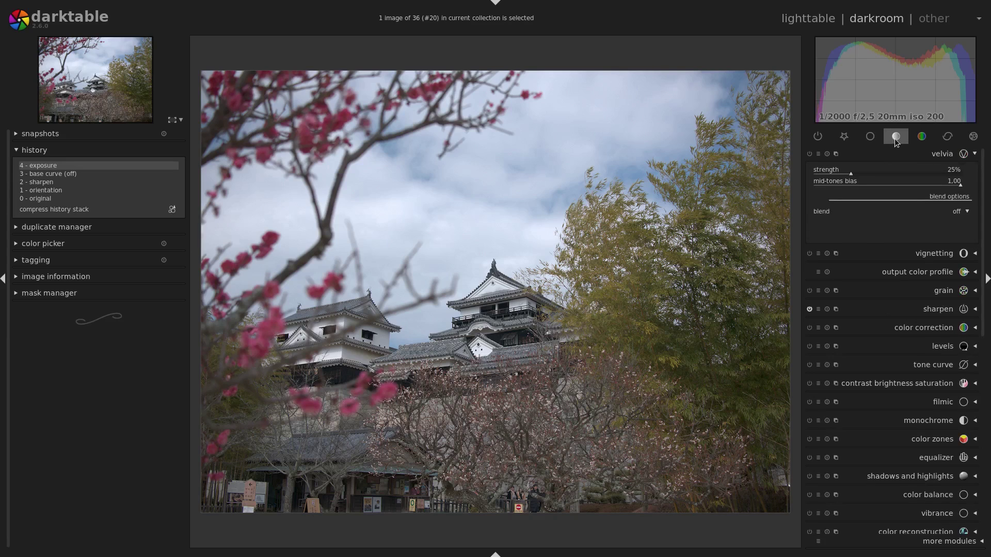
click(893, 138)
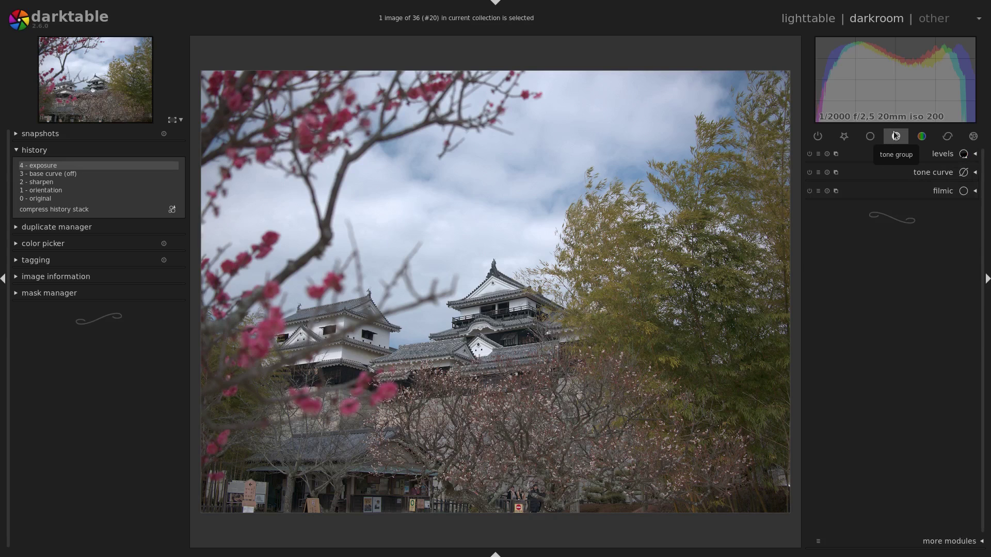
click(844, 136)
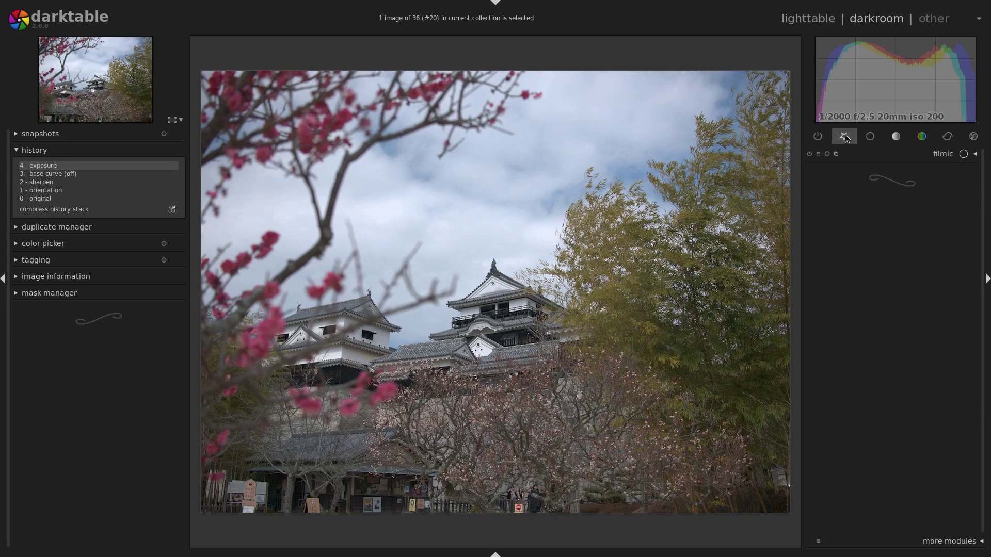
click(897, 138)
right_click(889, 190)
click(900, 210)
right_click(883, 190)
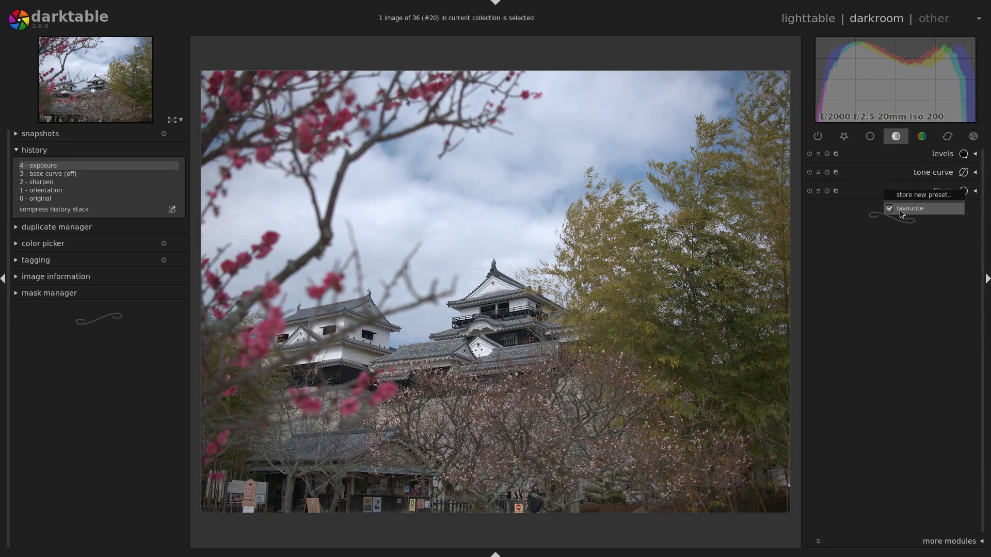
click(886, 270)
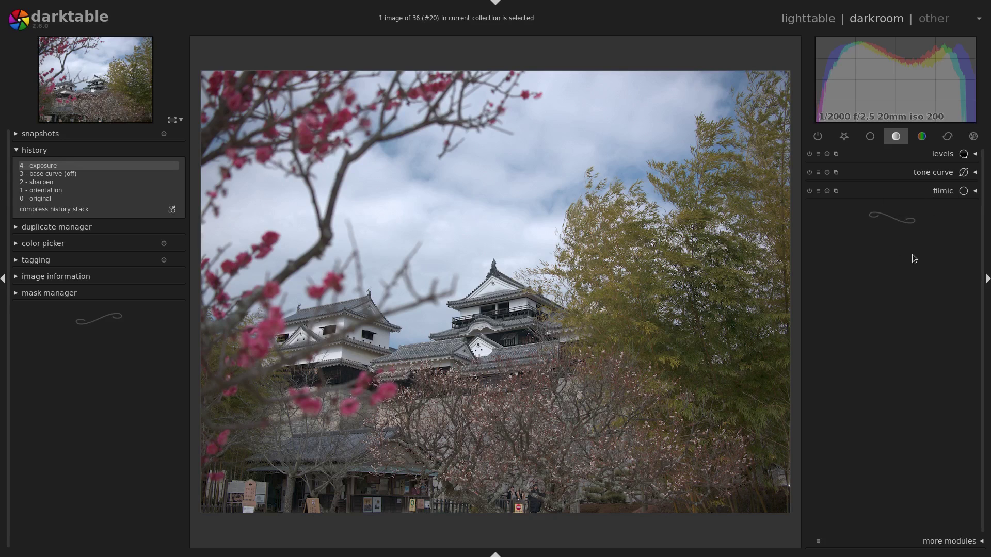
- Look up filmic in the list of additional modules
click(938, 542)
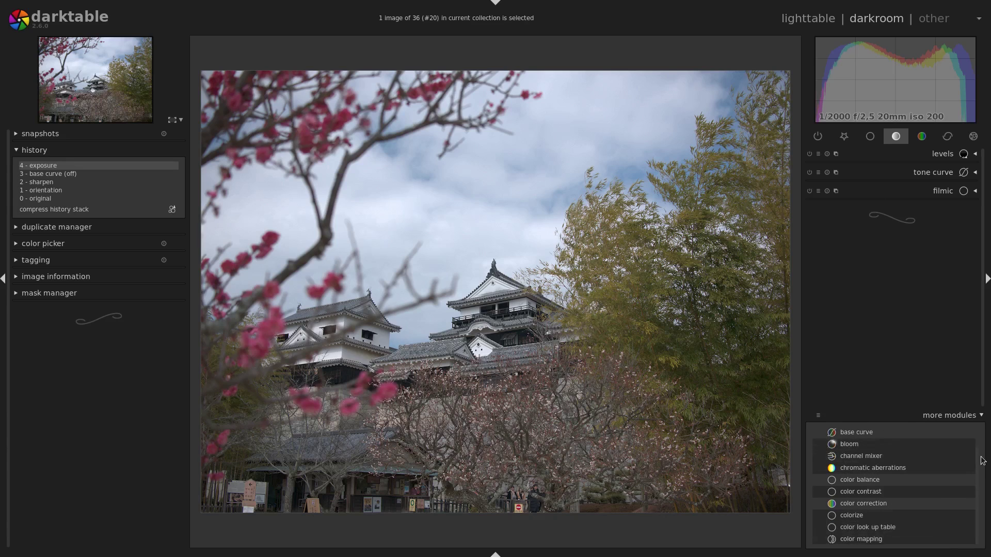
scroll(977, 444, down, 5)
scroll(967, 471, down, 3)
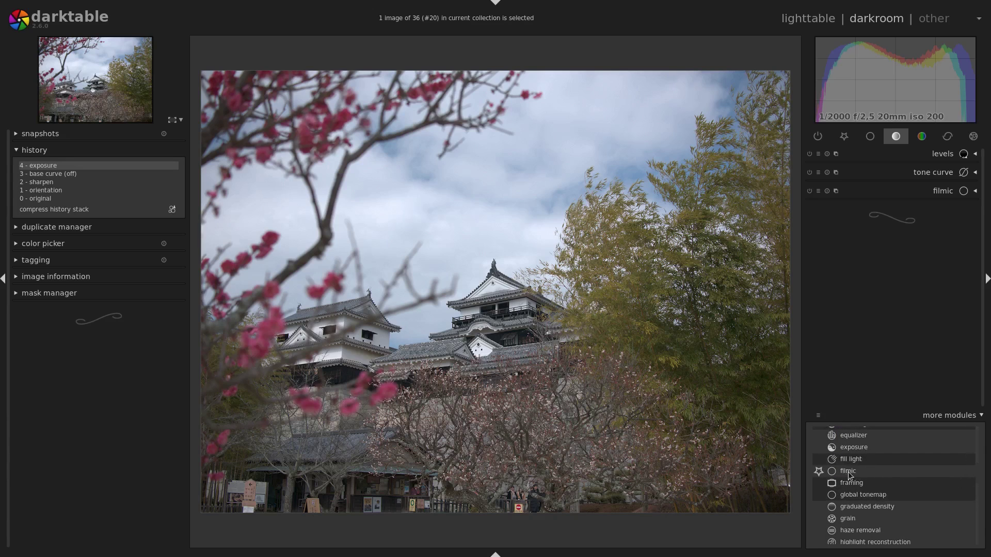
click(940, 414)
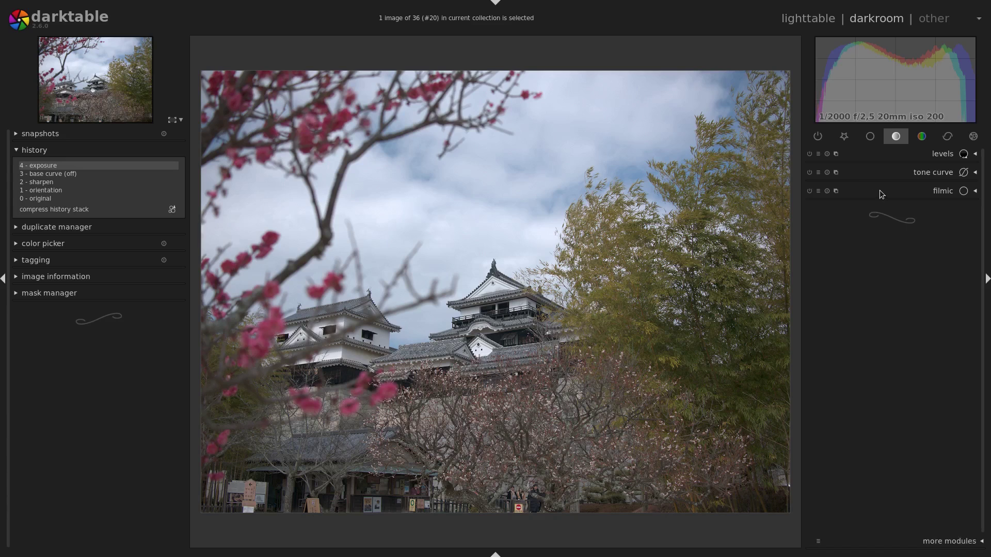
- Expand filmic among the favourite modules and turn it on, toggling it to compare the image with and without it
click(843, 137)
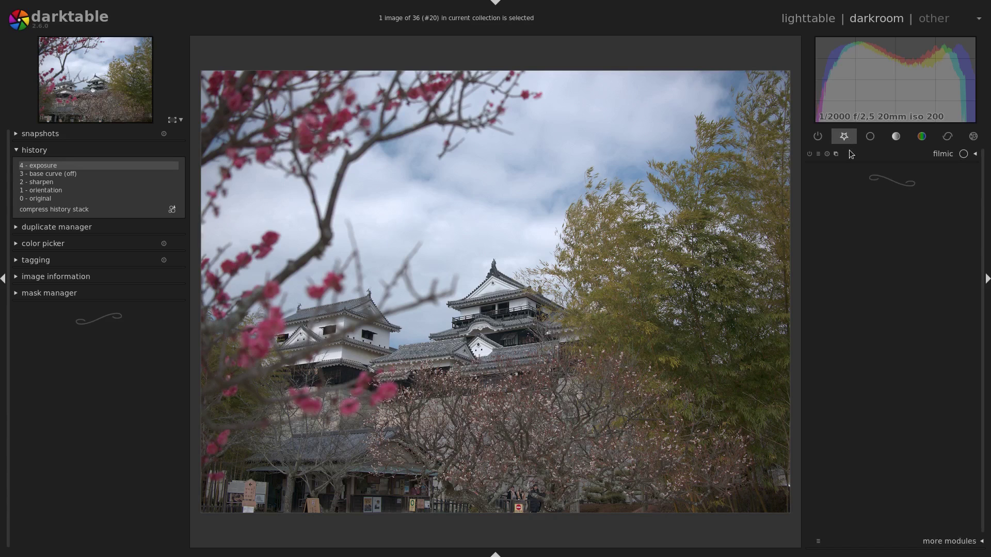
click(972, 158)
click(809, 153)
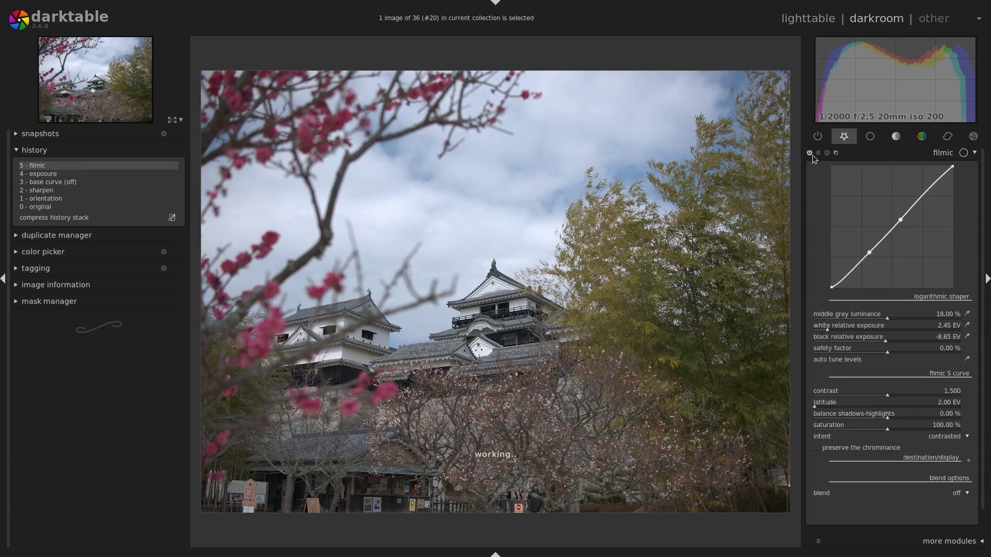
click(809, 153)
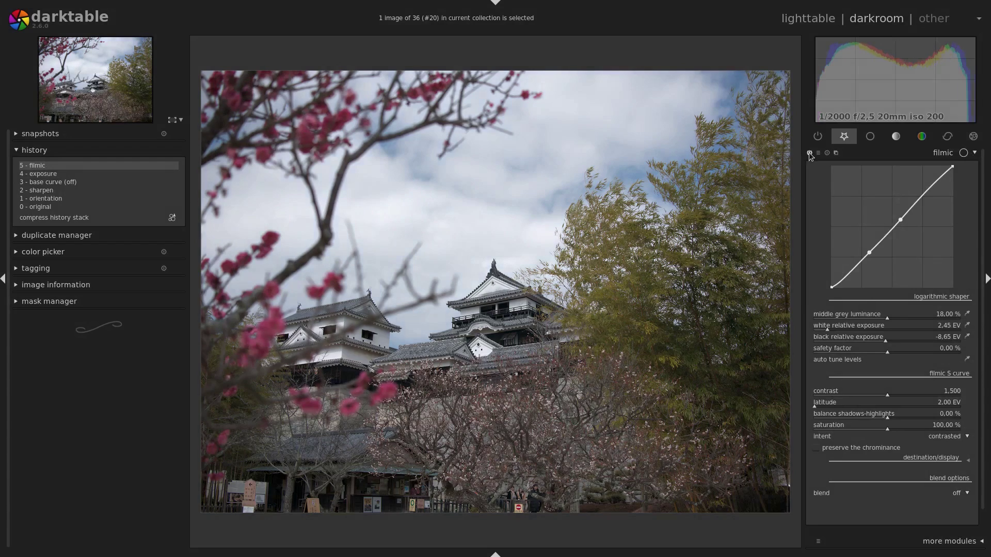
click(810, 152)
click(809, 153)
- Try higher values for filmic's white relative exposure and set it to 2.28 EV
scroll(984, 227, up, 1)
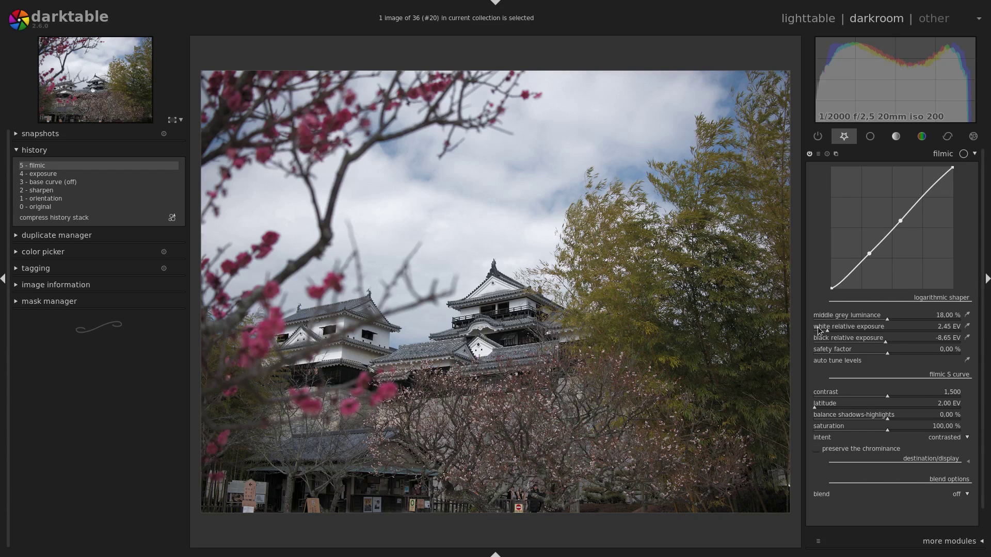
drag(827, 331, 838, 335)
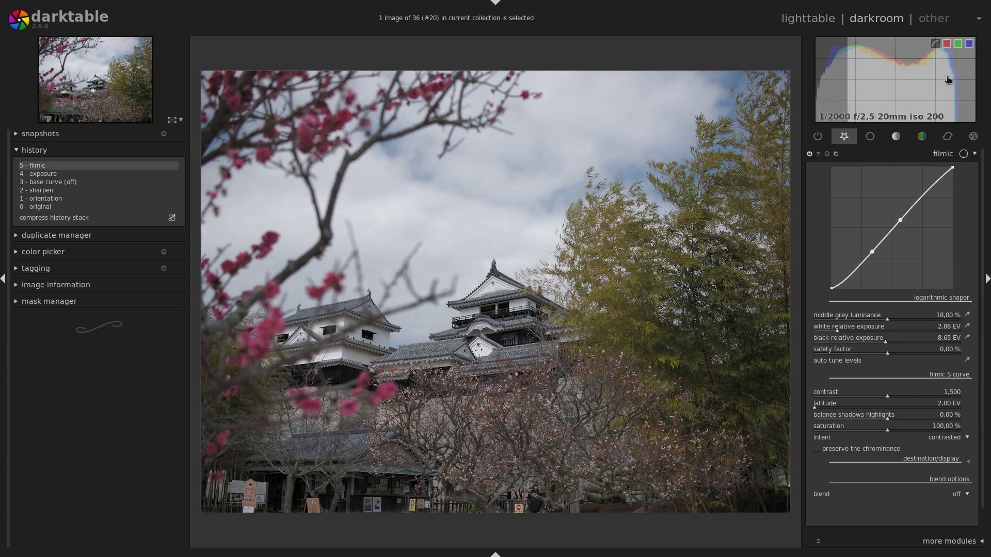
click(897, 325)
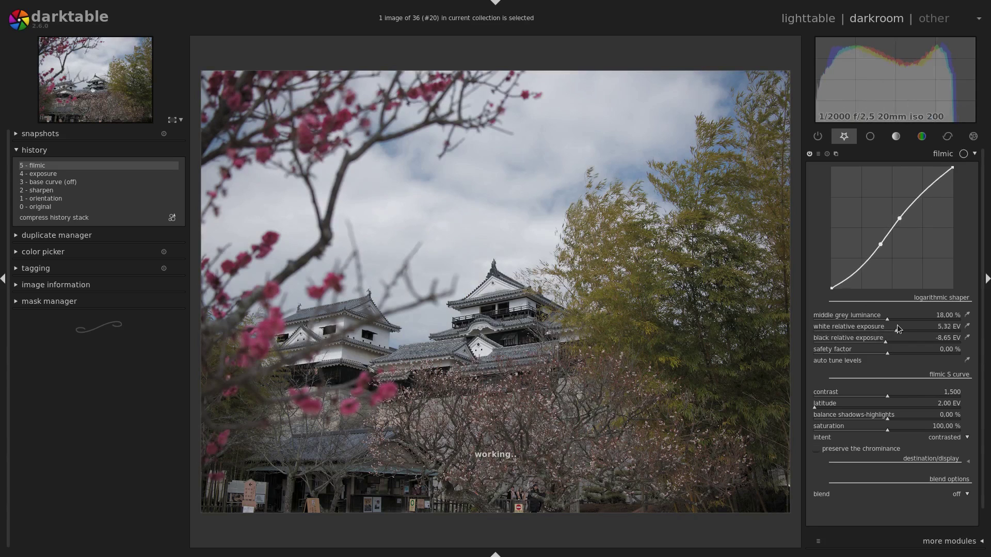
drag(893, 327, 823, 331)
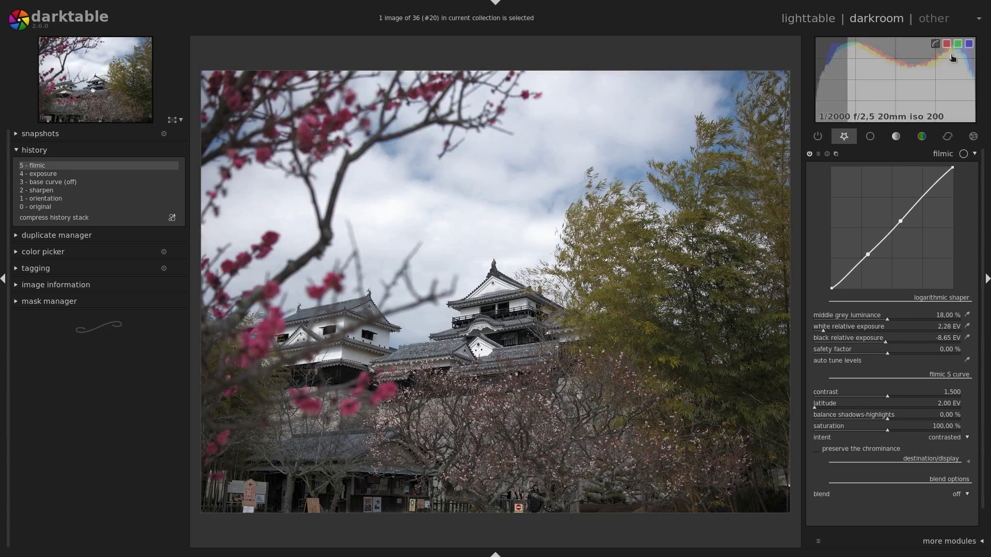
- Set filmic's black relative exposure to -7.84 EV, trying higher values first
click(855, 343)
click(888, 341)
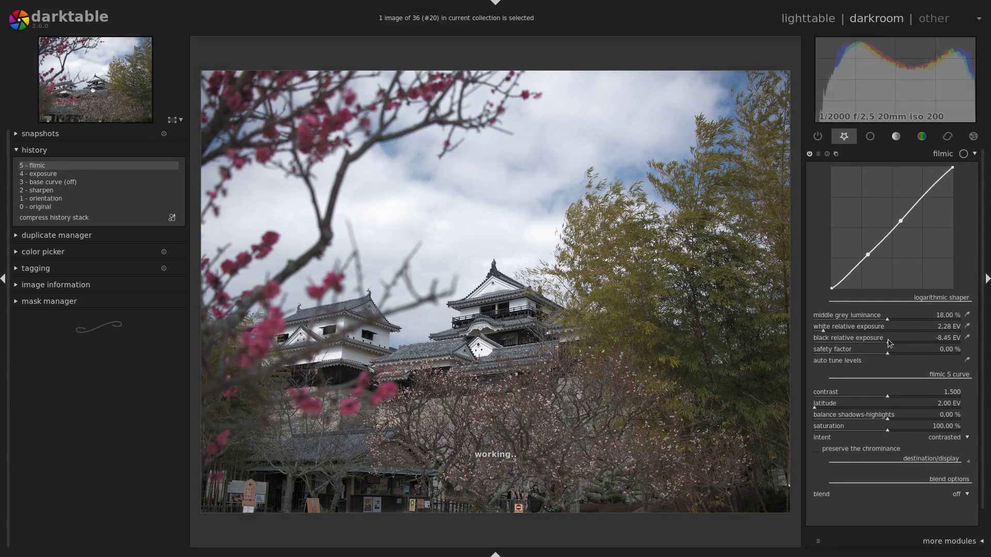
click(897, 343)
click(907, 343)
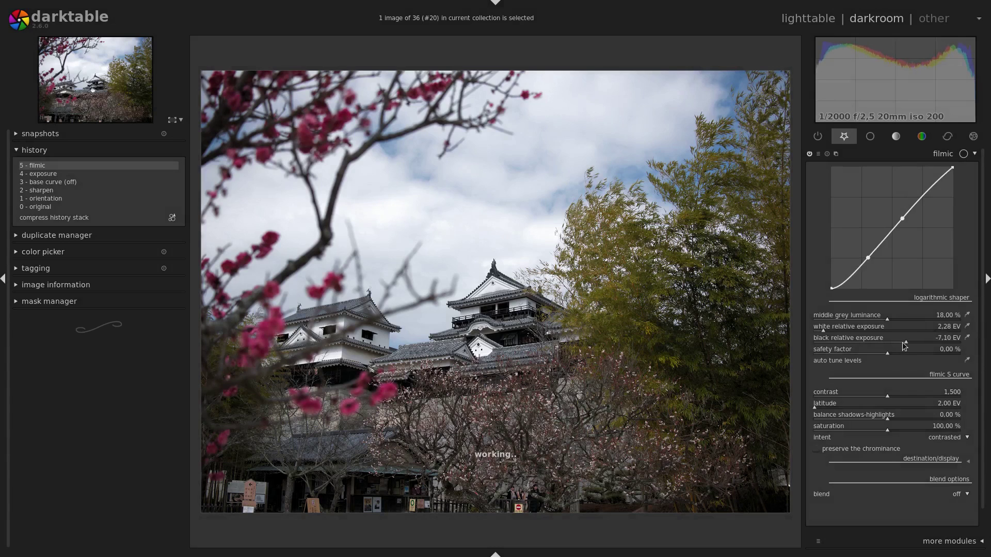
click(906, 343)
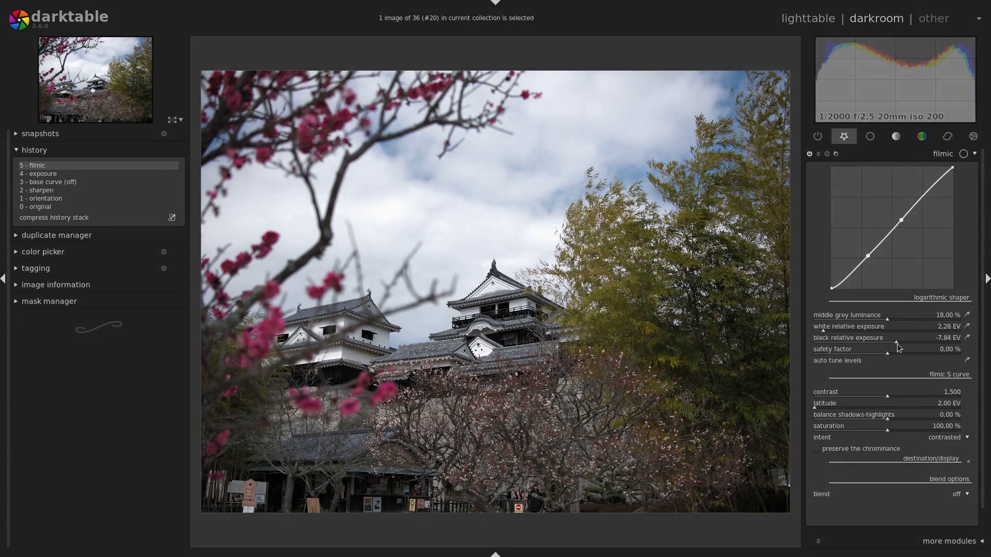
- Adjust filmic's black relative exposure to -7.24 EV
click(905, 344)
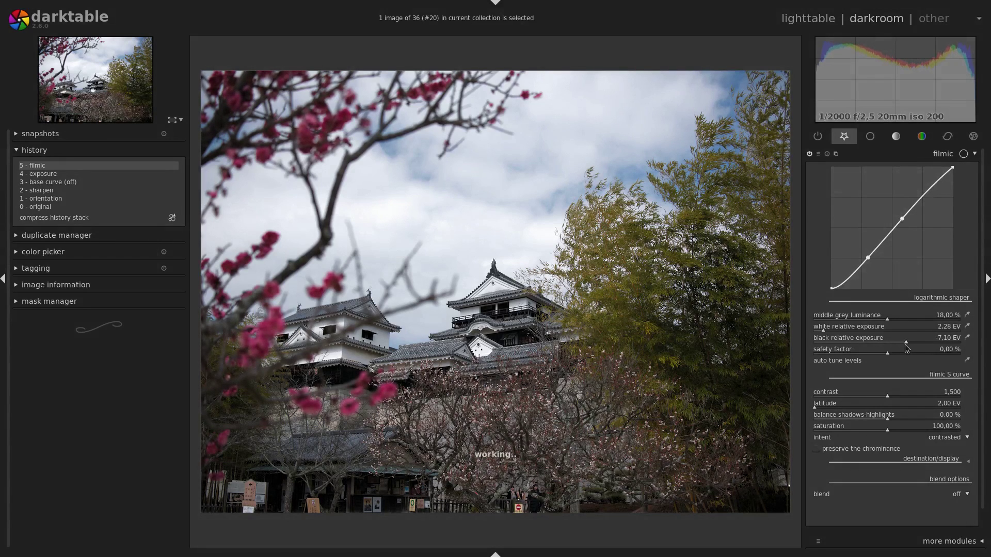
click(905, 345)
click(904, 346)
- Set filmic's middle grey luminance to 18.24 % after trying lower values, and its white relative exposure to 2.22 EV
mouse_move(911, 89)
mouse_move(887, 320)
mouse_down()
mouse_move(862, 320)
mouse_move(894, 322)
mouse_move(879, 319)
mouse_up()
mouse_move(885, 321)
mouse_down()
mouse_move(862, 316)
mouse_move(880, 319)
mouse_up()
scroll(872, 321, up, 2)
mouse_move(884, 322)
mouse_down()
mouse_move(871, 319)
mouse_move(890, 321)
mouse_up()
drag(823, 333, 821, 336)
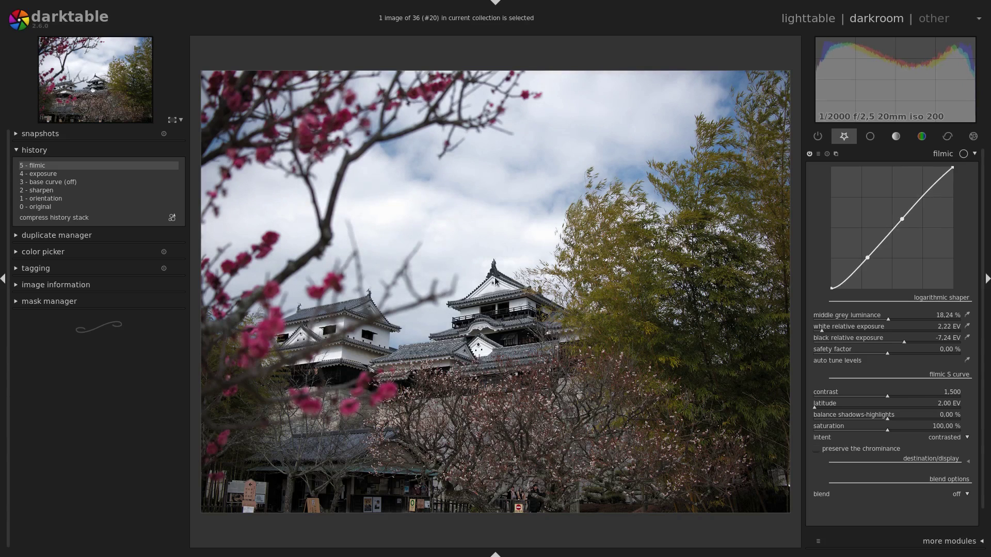
- Try filmic safety factors such as 17.69 %, 13.98 % and 1.29 %, and leave it at 8.01 %
mouse_move(813, 90)
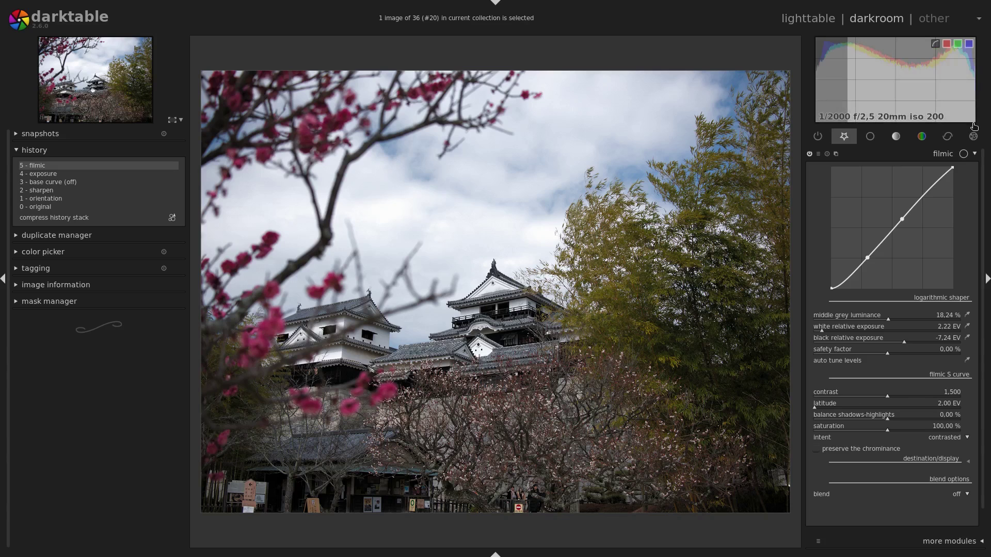
click(895, 351)
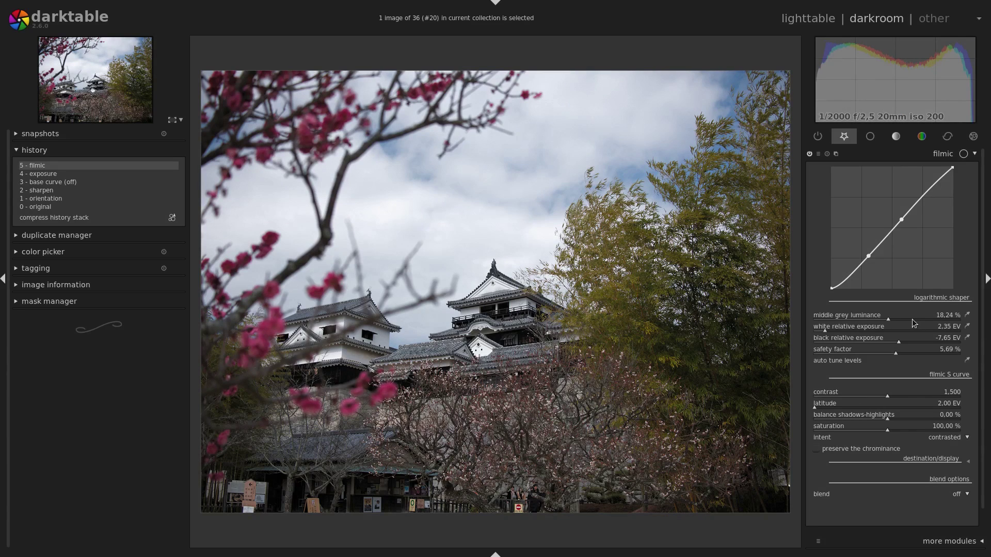
click(901, 355)
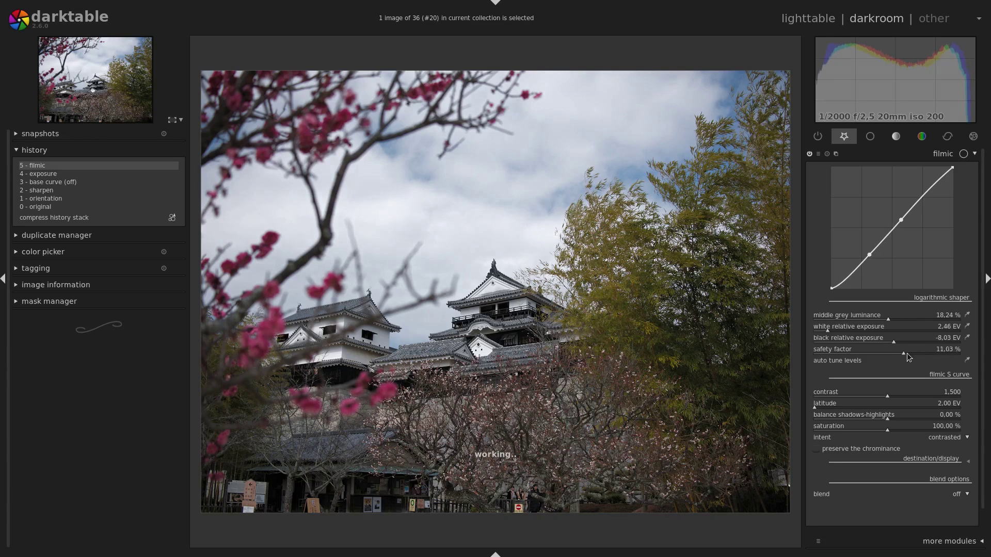
click(915, 353)
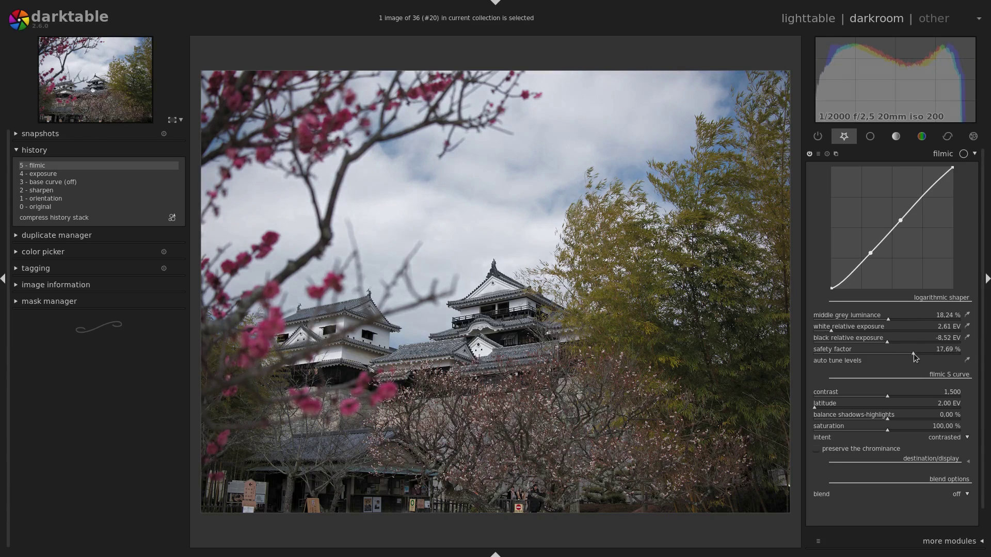
click(907, 353)
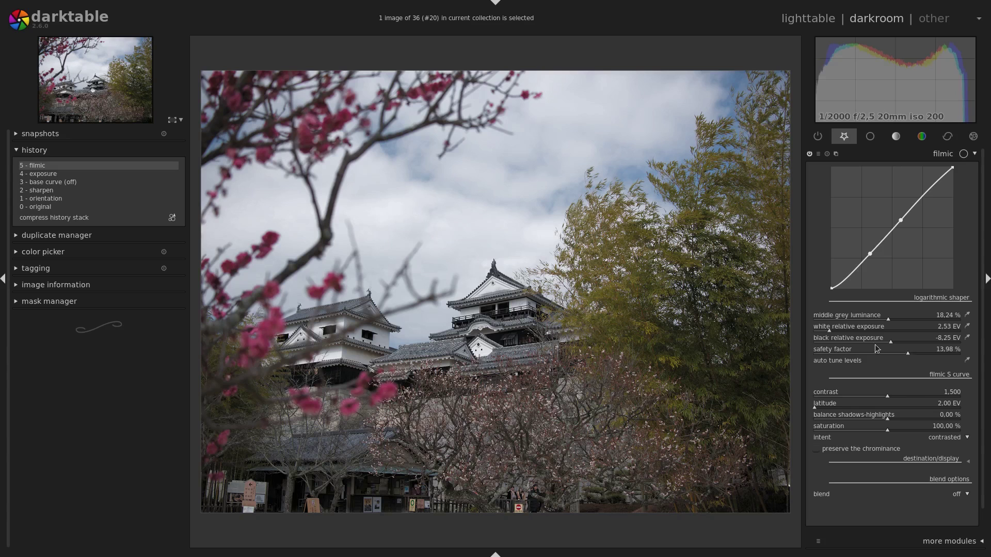
click(878, 352)
click(896, 353)
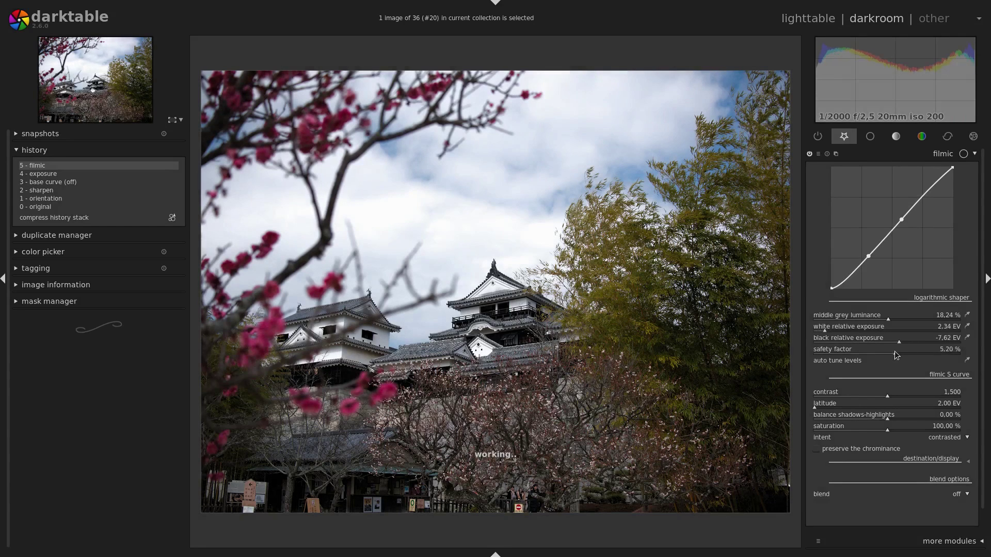
click(905, 352)
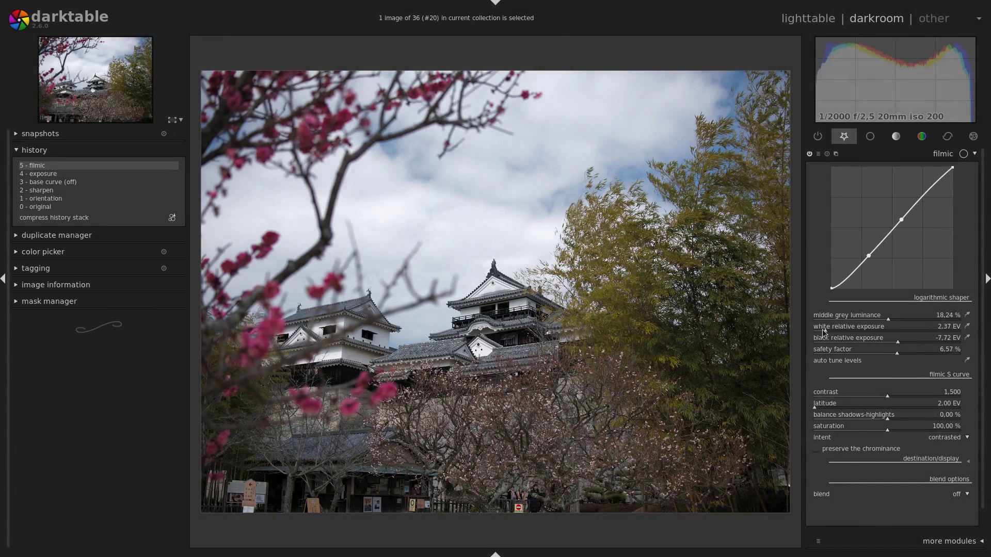
click(890, 354)
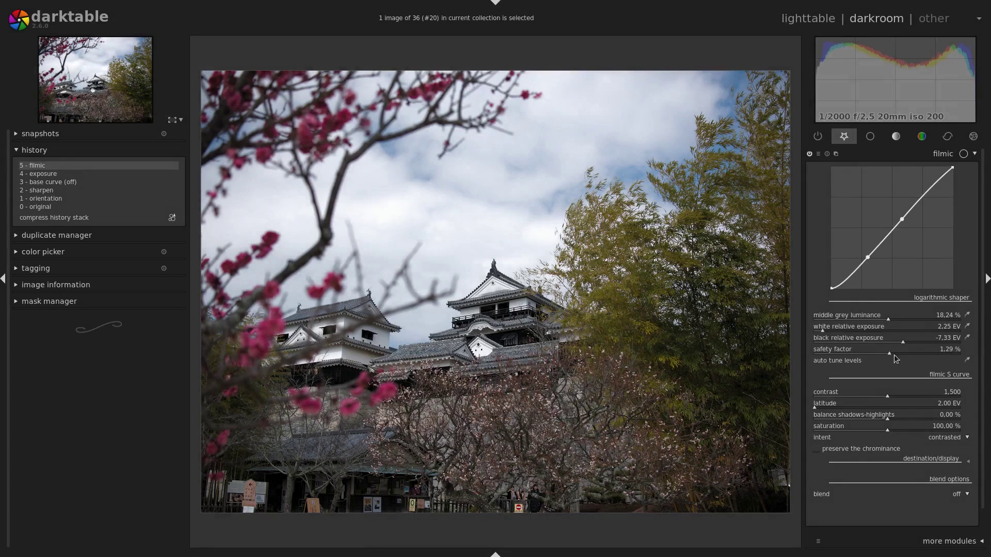
click(899, 354)
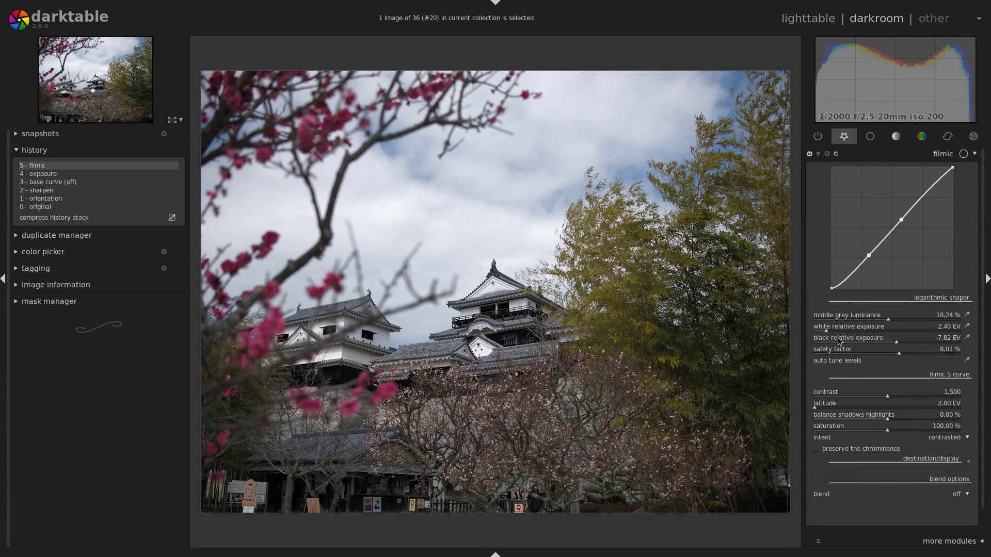
- Lower filmic's white relative exposure to 2.27 EV and return the safety factor to 0 %
scroll(824, 332, down, 1)
scroll(825, 332, up, 1)
scroll(824, 332, down, 1)
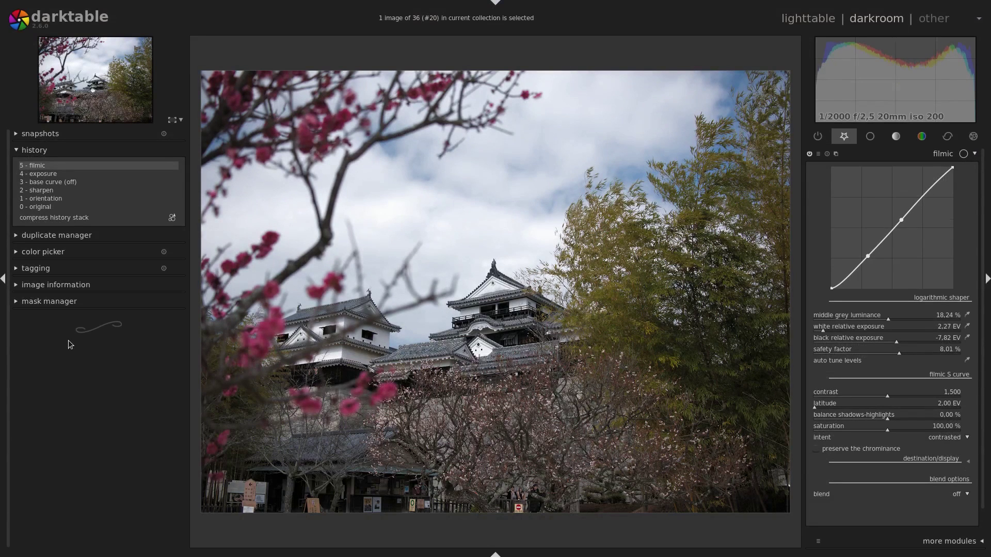
right_click(862, 351)
text(0)
key(Return)
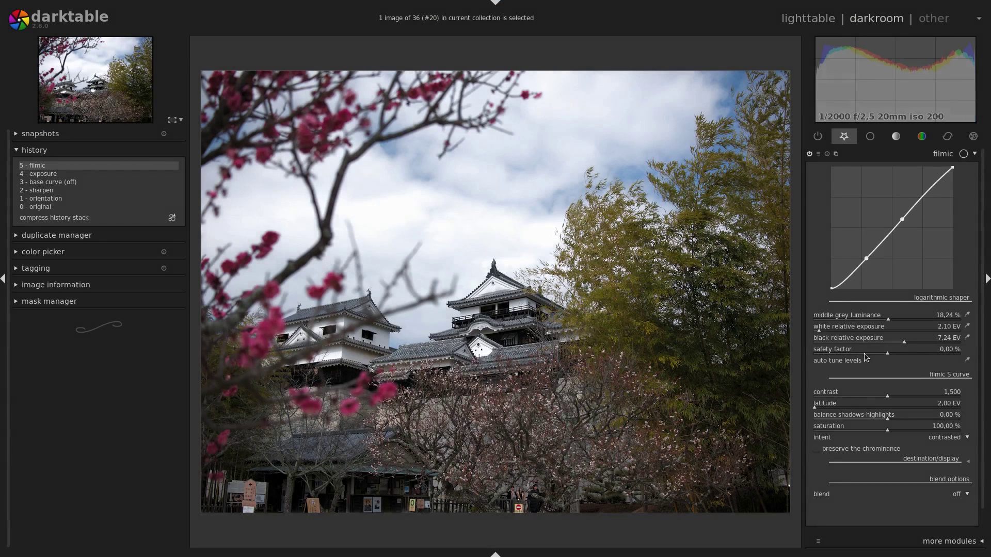
- Try positive and strongly negative safety factors with the fine-adjustment control, and reset the factor to 0 %
right_click(865, 355)
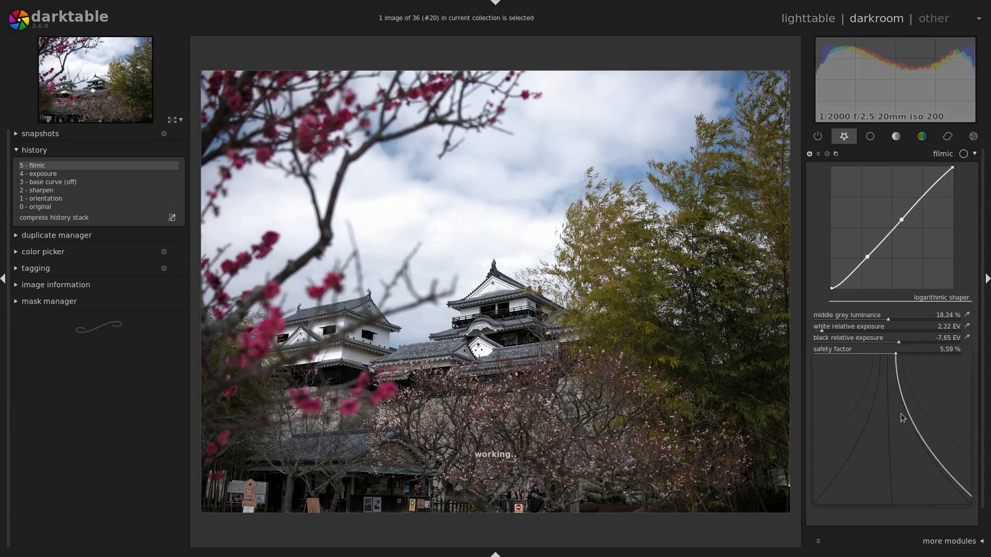
mouse_move(871, 435)
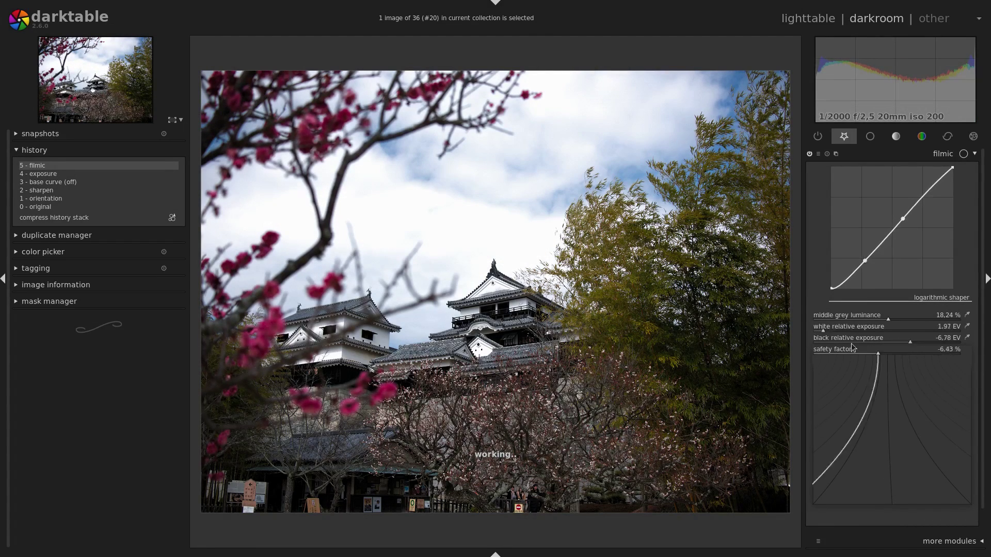
click(924, 400)
right_click(872, 351)
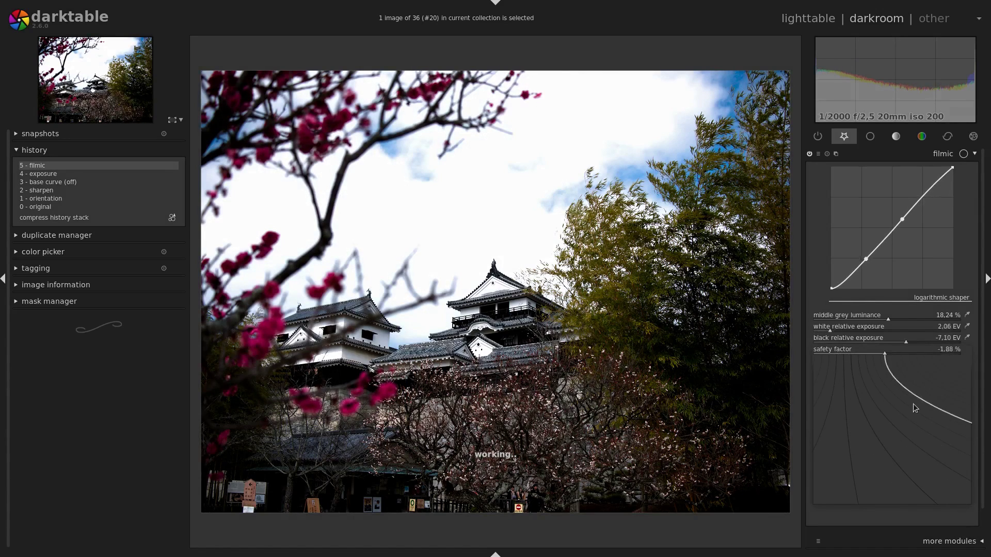
mouse_move(855, 425)
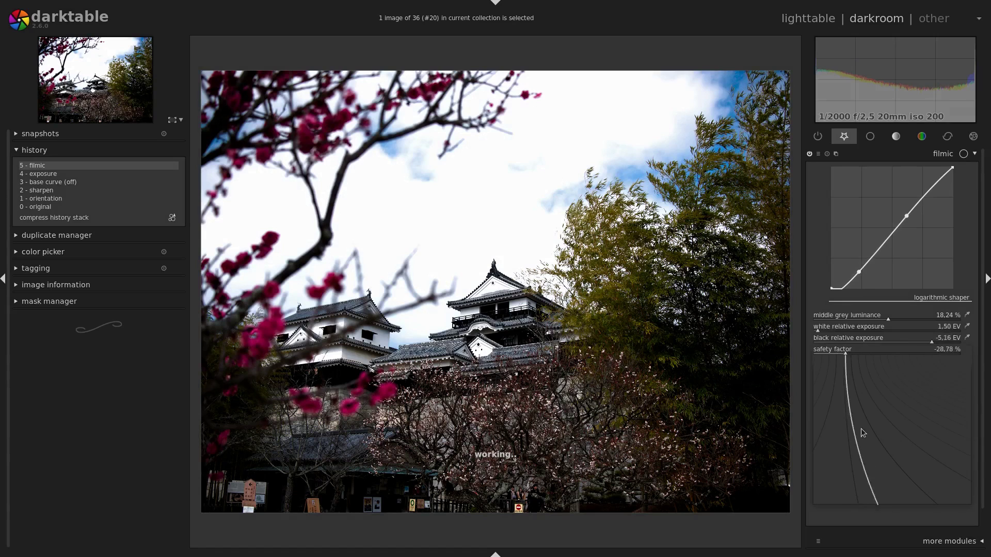
mouse_move(838, 440)
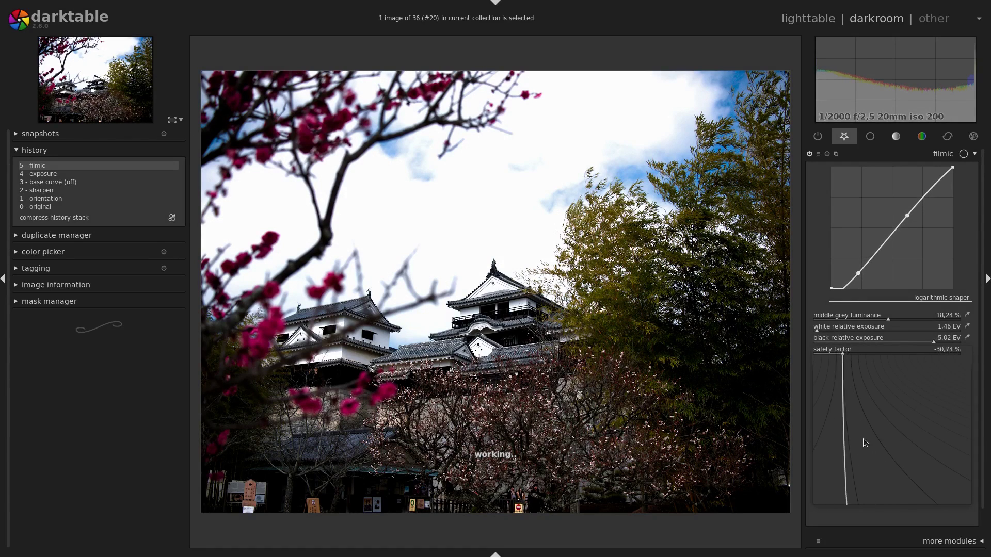
mouse_move(858, 455)
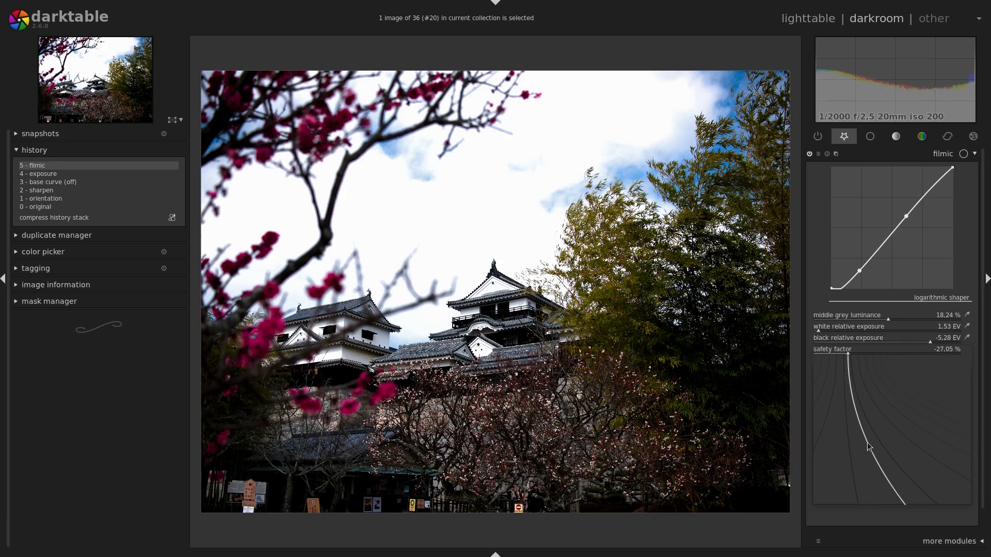
text(0)
key(Return)
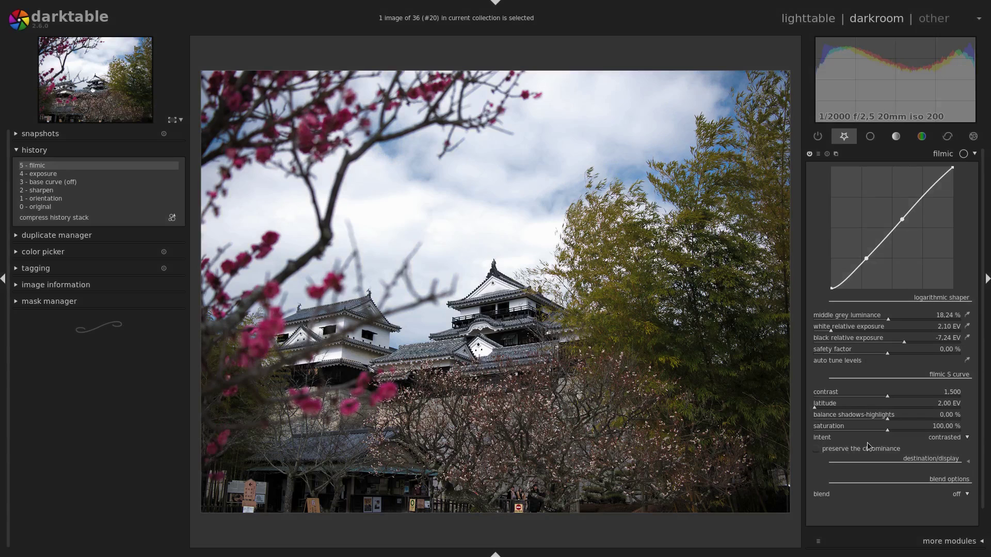
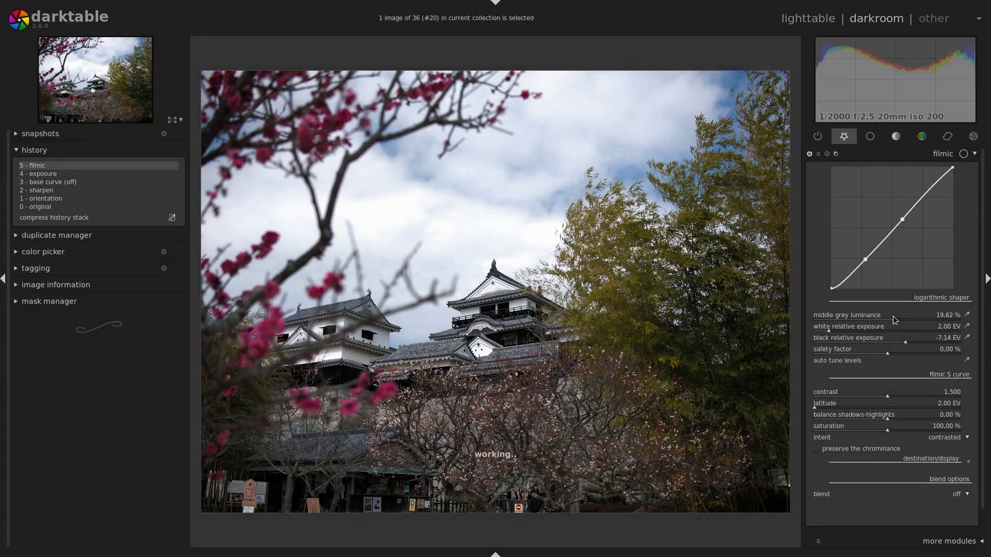
- Try different values for filmic's middle grey luminance and set it to 19.13 %
scroll(892, 320, down, 5)
scroll(891, 321, down, 1)
scroll(828, 330, up, 4)
scroll(831, 331, down, 4)
scroll(829, 331, up, 6)
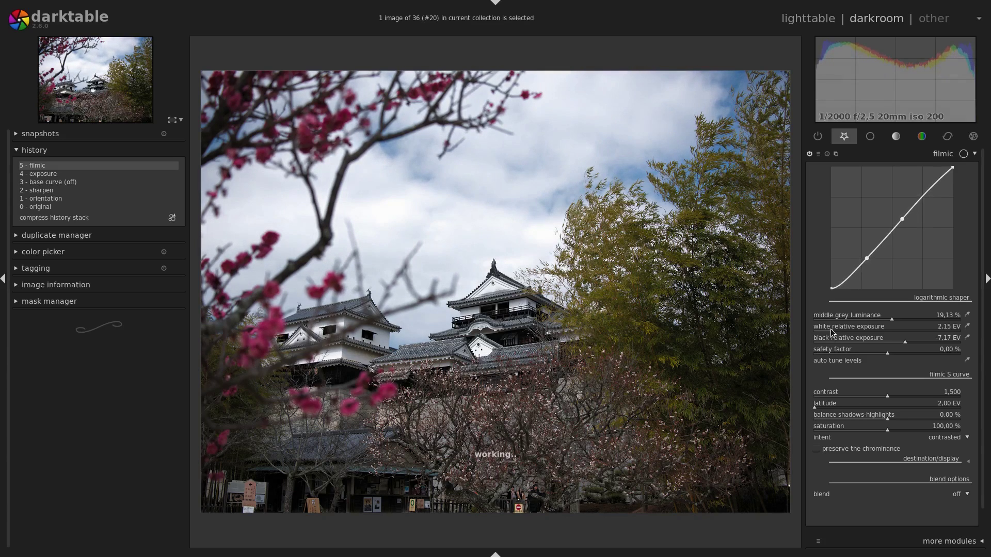
- Set filmic's white relative exposure to 2.20 EV and its black relative exposure to -8.27 EV
scroll(832, 332, up, 5)
scroll(834, 331, down, 1)
scroll(834, 331, down, 2)
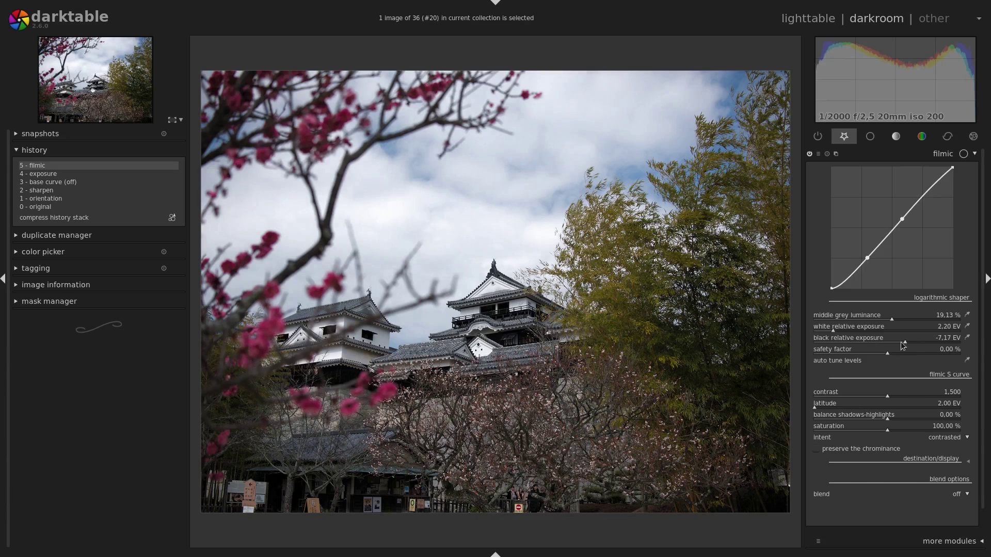
drag(905, 340, 888, 344)
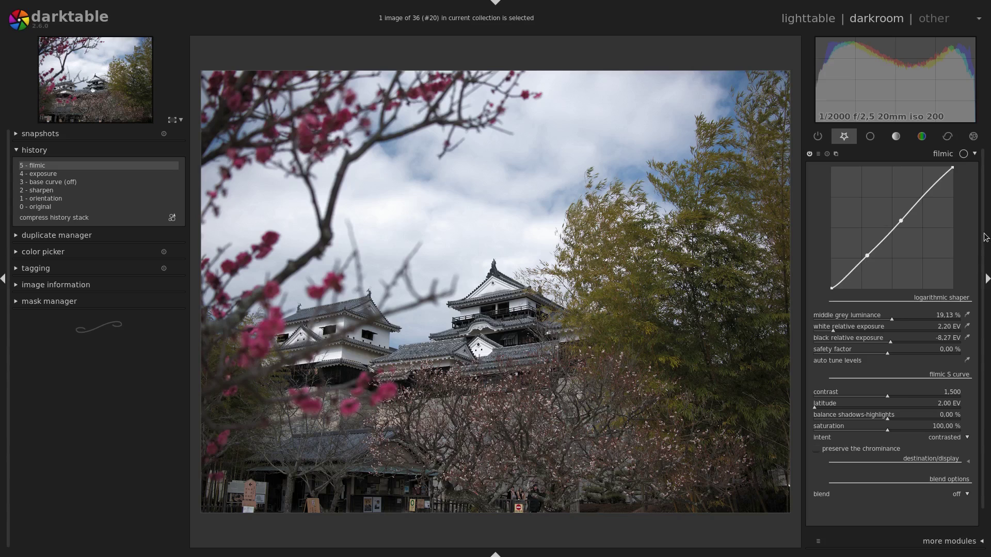
- Raise the filmic S curve's contrast to 1.705 and the safety factor to 7.99 %
scroll(984, 237, down, 1)
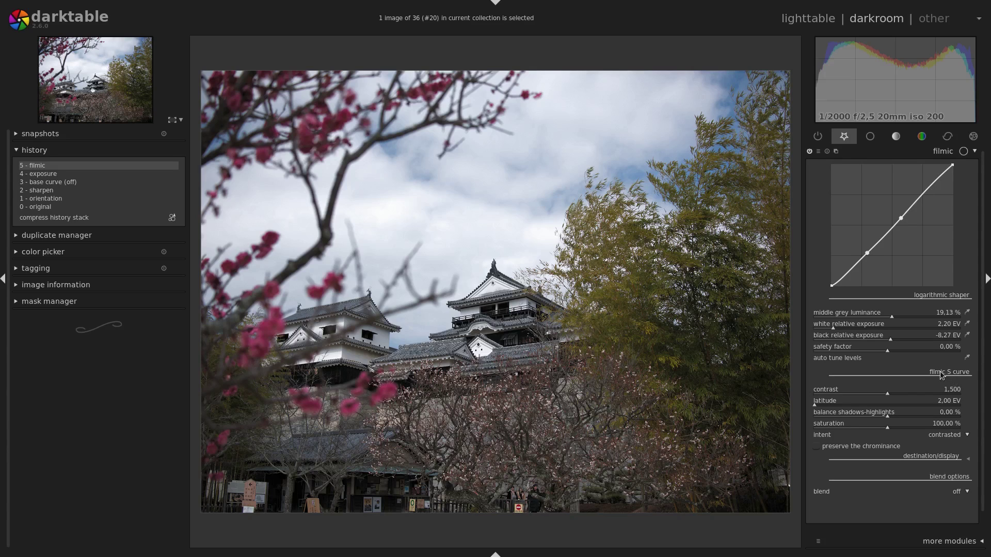
mouse_move(887, 393)
mouse_down()
mouse_move(924, 384)
mouse_move(892, 390)
mouse_up()
click(889, 353)
drag(889, 353, 900, 351)
drag(896, 390, 914, 389)
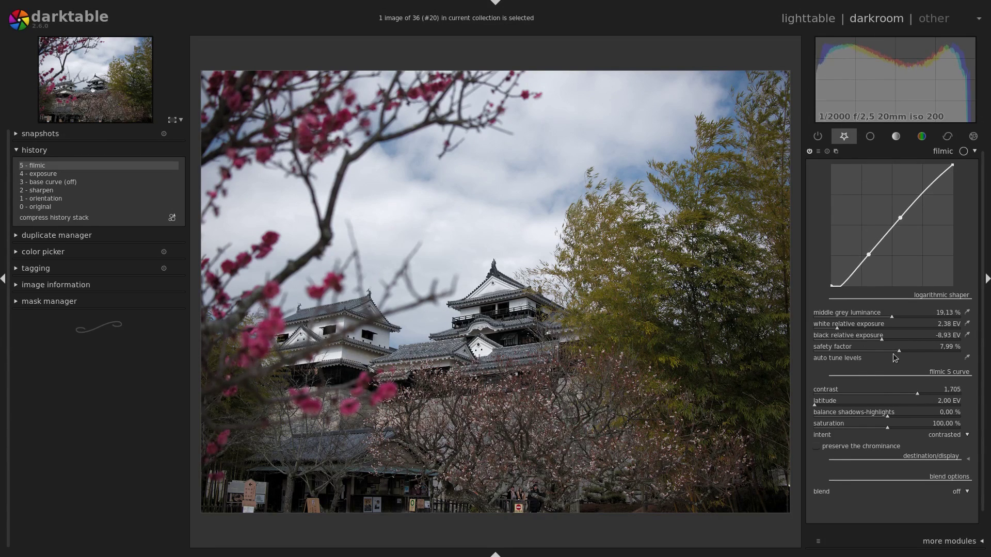
- Refine filmic to safety factor 3.83 %, black relative exposure -9.36 EV, contrast 1.760 and white relative exposure 2.10 EV
drag(900, 351, 877, 343)
drag(918, 392, 924, 391)
drag(839, 328, 830, 328)
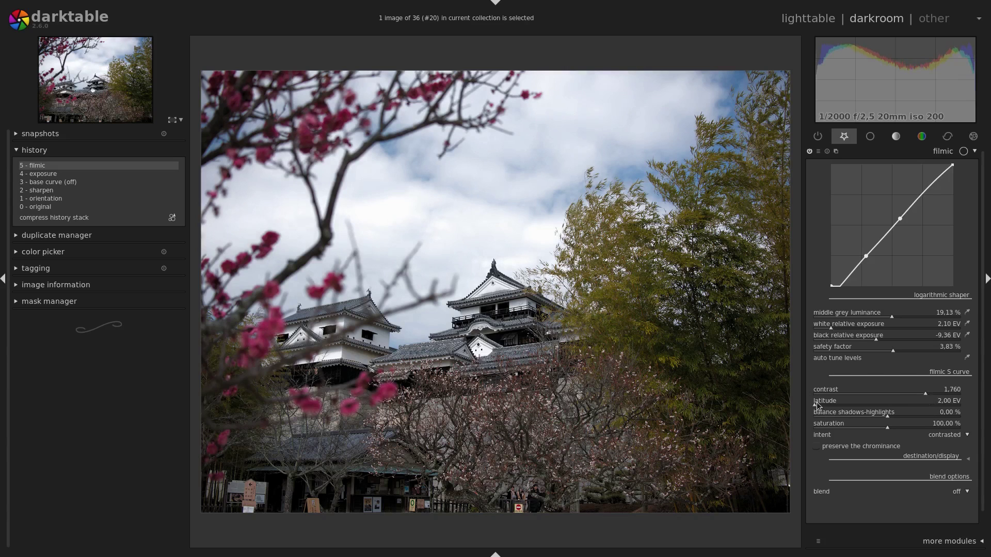
- Try S curve latitudes of 4.07 EV and 3.00 EV, and return the latitude to 2.00 EV
drag(817, 404, 865, 402)
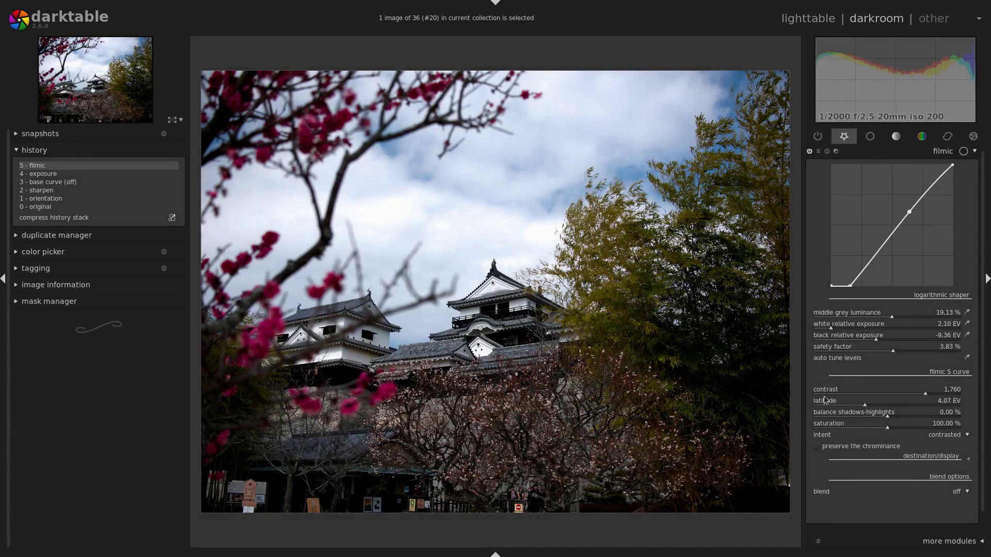
drag(862, 404, 855, 272)
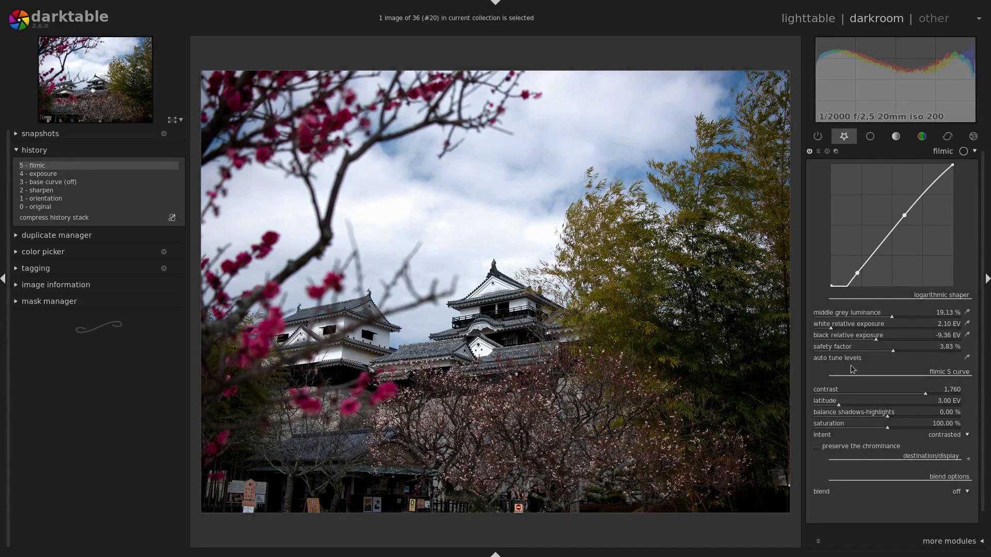
drag(838, 404, 863, 338)
mouse_move(838, 403)
mouse_down()
mouse_move(856, 405)
mouse_move(805, 408)
mouse_up()
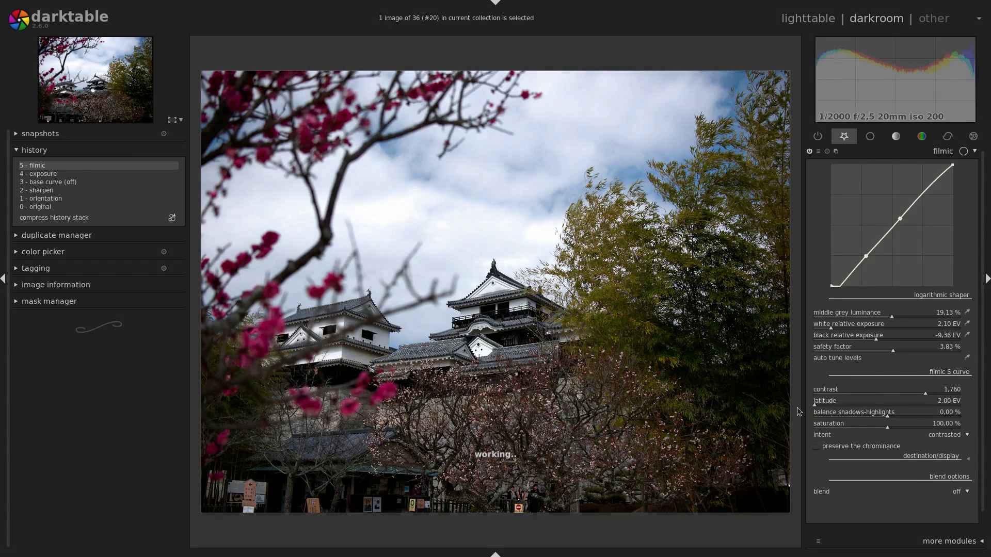
- Set the shadows-highlights balance to 5.58 % and raise saturation to 200 %, trying very low saturation first
drag(889, 417, 820, 430)
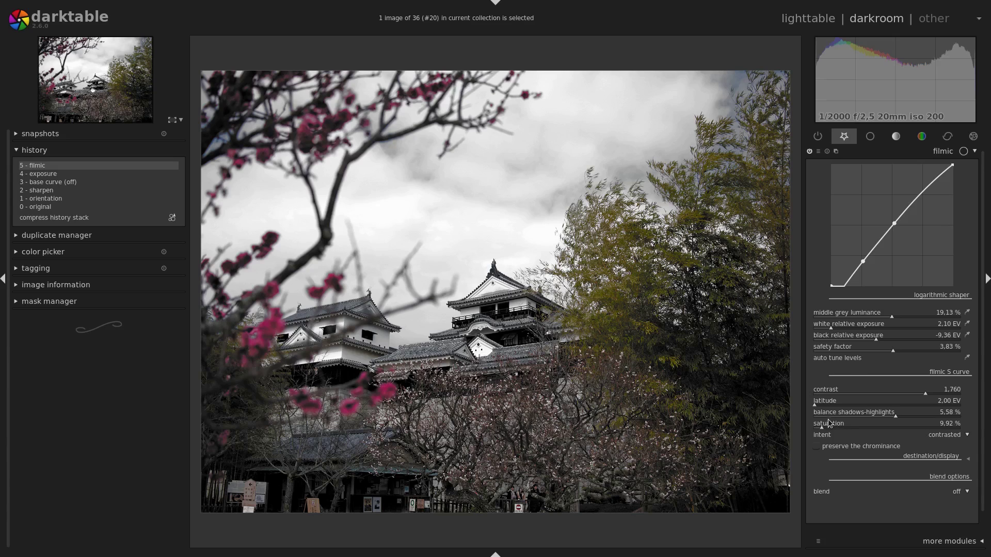
click(831, 429)
mouse_move(826, 429)
mouse_down()
mouse_move(836, 431)
mouse_move(817, 432)
mouse_move(858, 431)
mouse_up()
drag(873, 425, 961, 428)
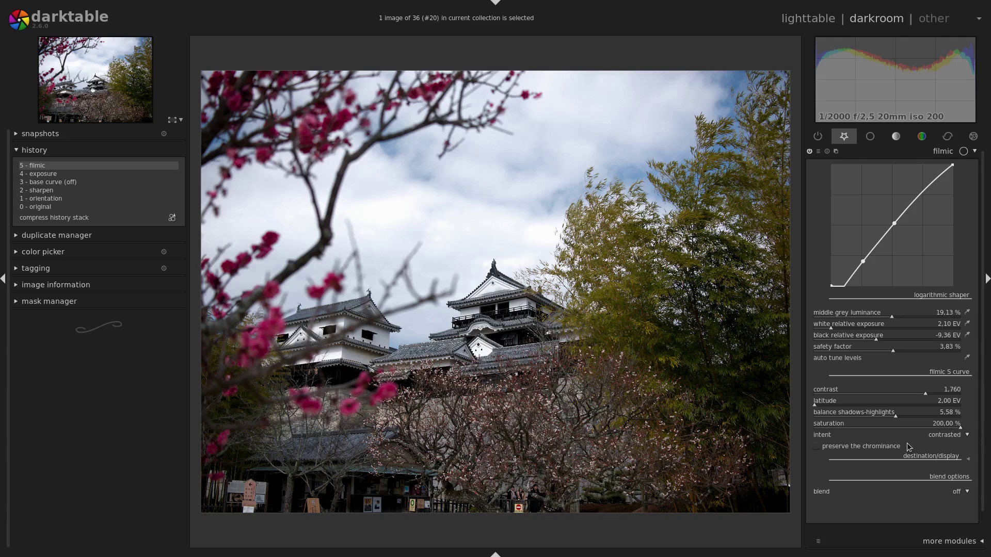
- Enable preserving the chrominance and compare saturation values such as 114.11 % and 177.66 %, ending at 200 %
click(821, 449)
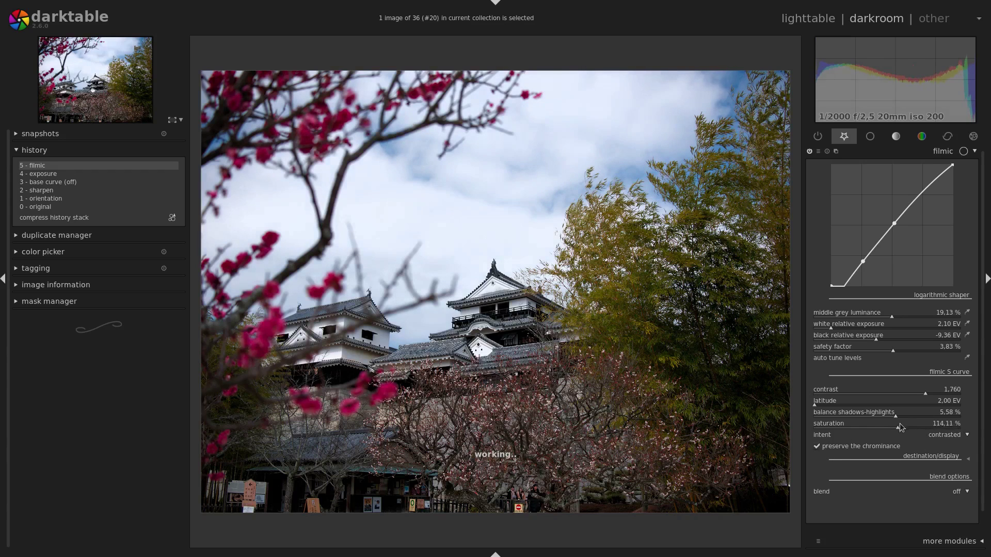
click(953, 428)
mouse_move(953, 428)
mouse_down()
mouse_move(970, 430)
mouse_move(944, 429)
mouse_up()
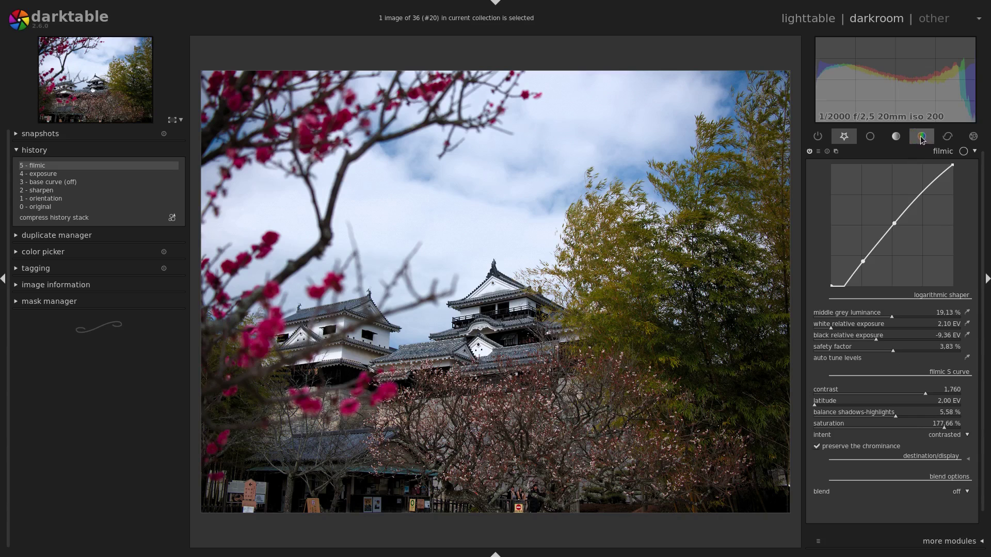
mouse_move(908, 424)
mouse_down()
mouse_move(891, 424)
mouse_move(979, 435)
mouse_move(938, 430)
mouse_move(948, 429)
mouse_up()
click(960, 428)
- Try the faded, linear and optimized intents for the filmic S curve, and return the intent to contrasted
click(968, 439)
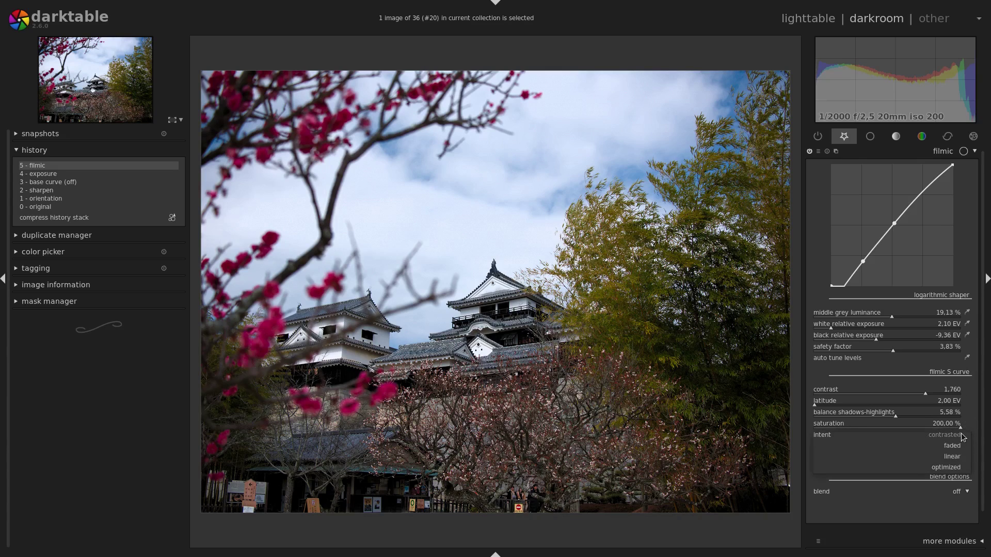
scroll(957, 446, up, 1)
click(958, 447)
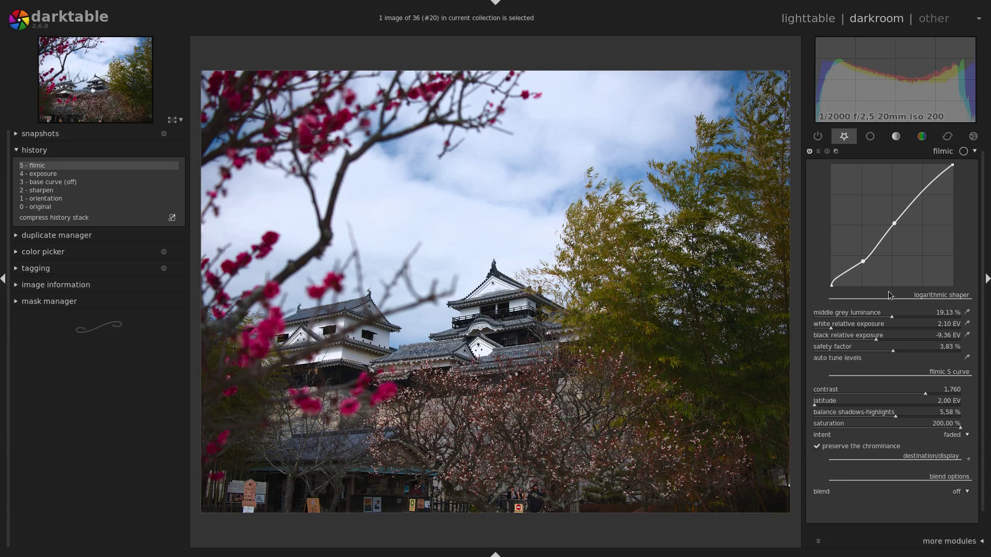
click(966, 433)
click(959, 450)
click(959, 436)
click(951, 447)
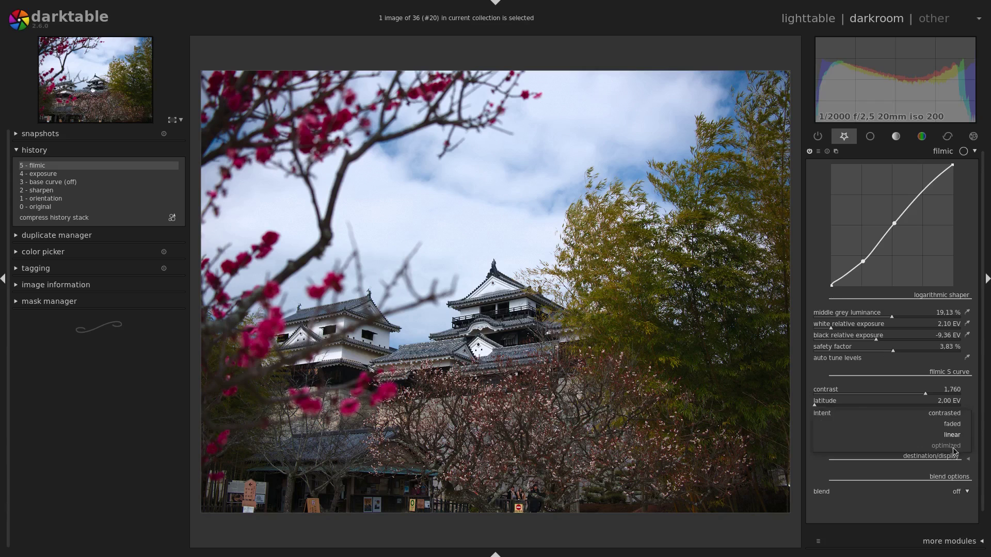
click(955, 437)
click(953, 402)
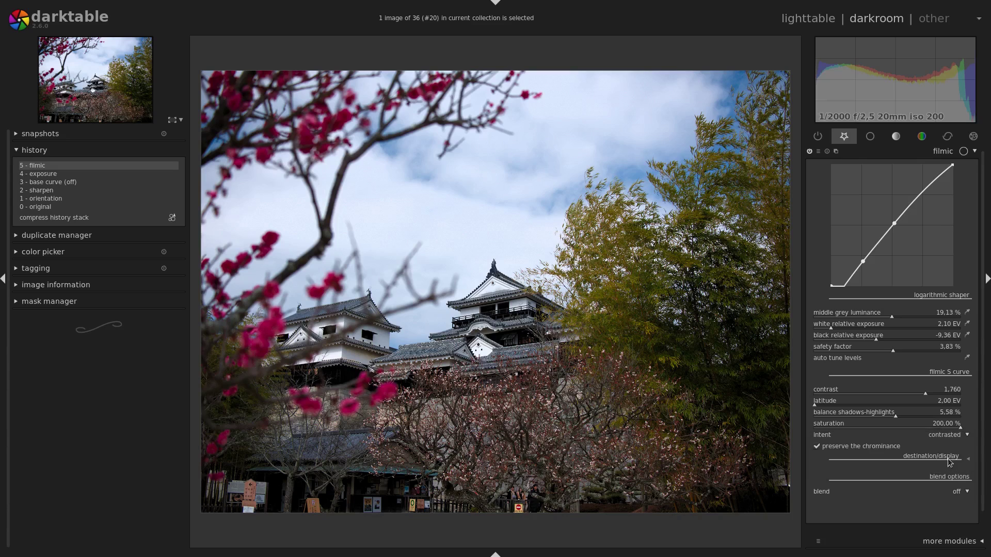
- Compare the photo with filmic switched off and on, leave it enabled and collapse the module
scroll(981, 429, up, 1)
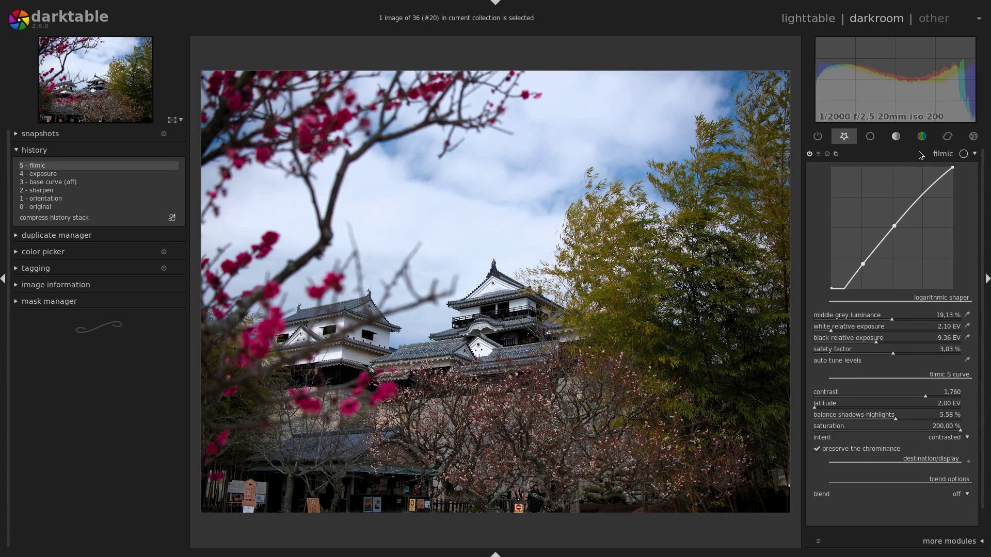
click(809, 154)
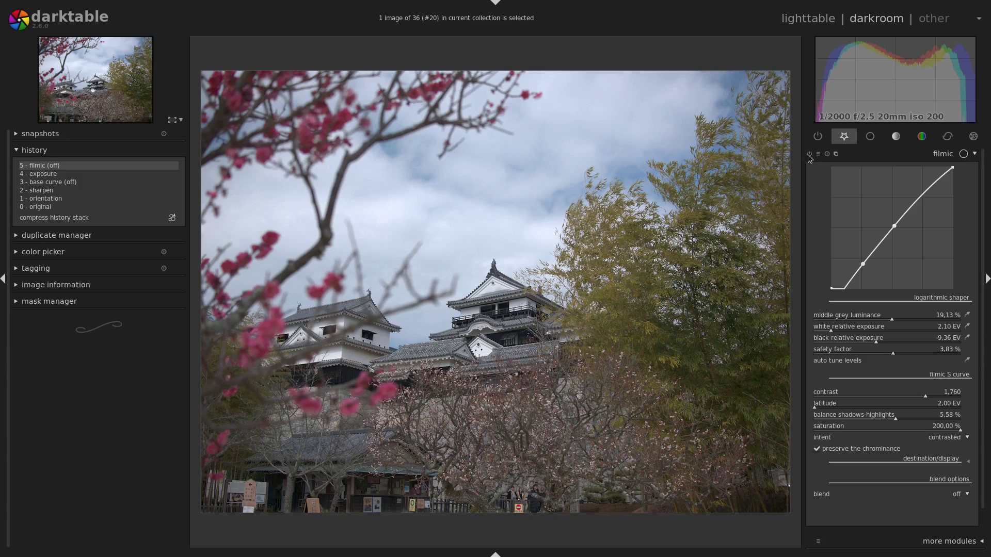
click(810, 154)
click(872, 156)
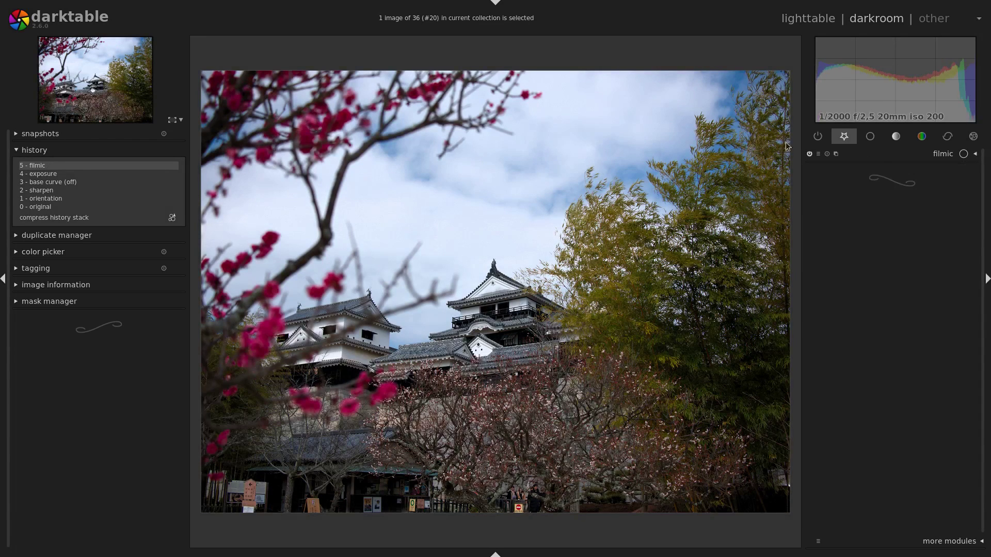
- Enable the shadows and highlights module and set highlights to -13.73 and shadows to 29.89
click(873, 137)
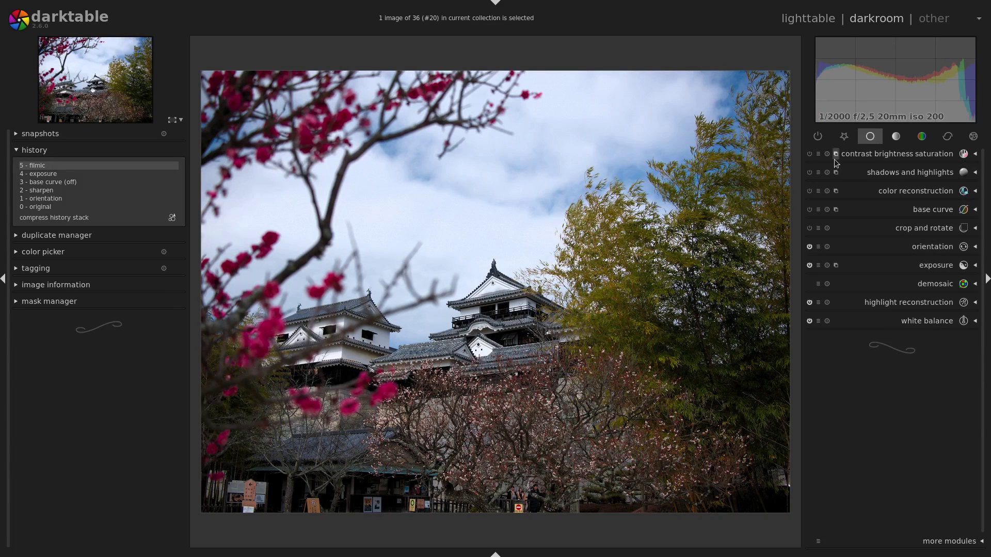
click(809, 172)
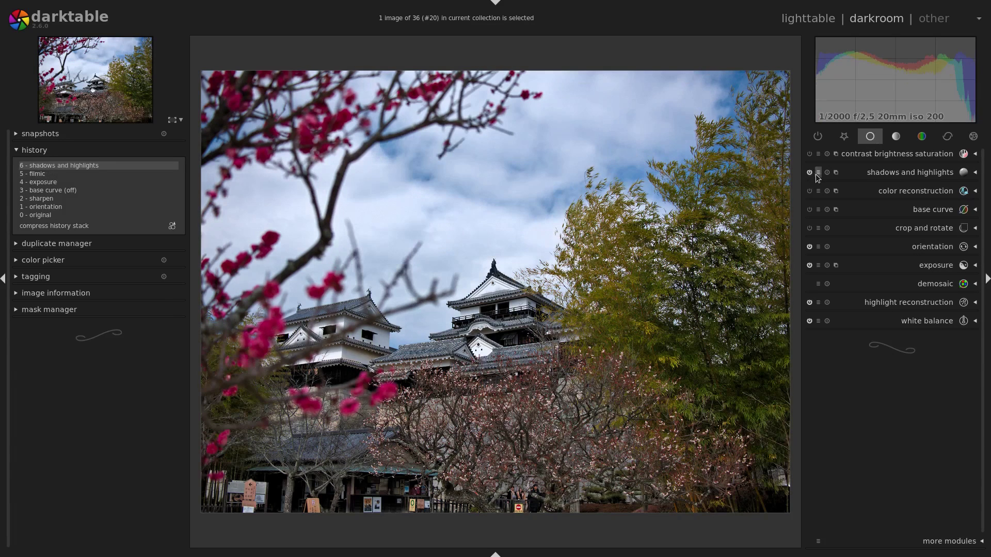
click(809, 172)
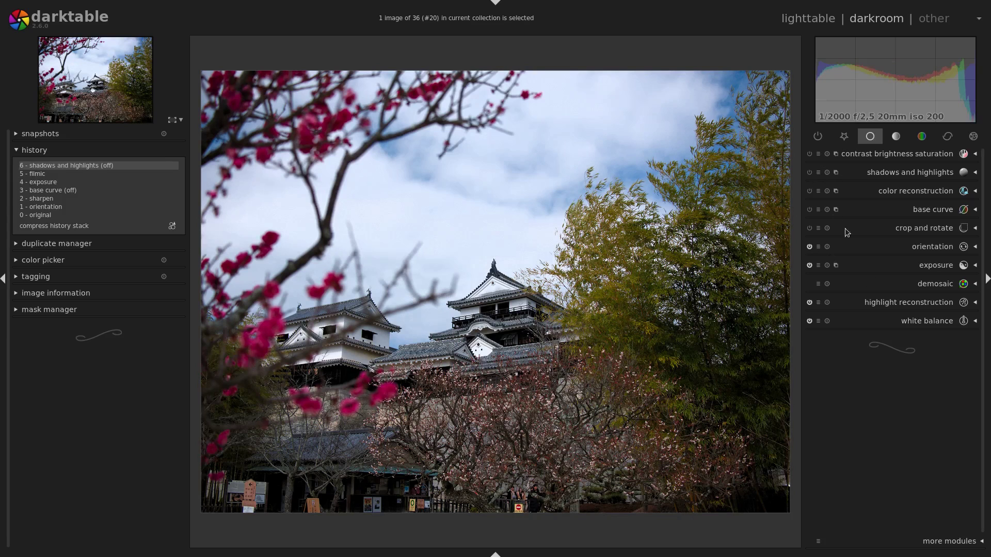
click(860, 174)
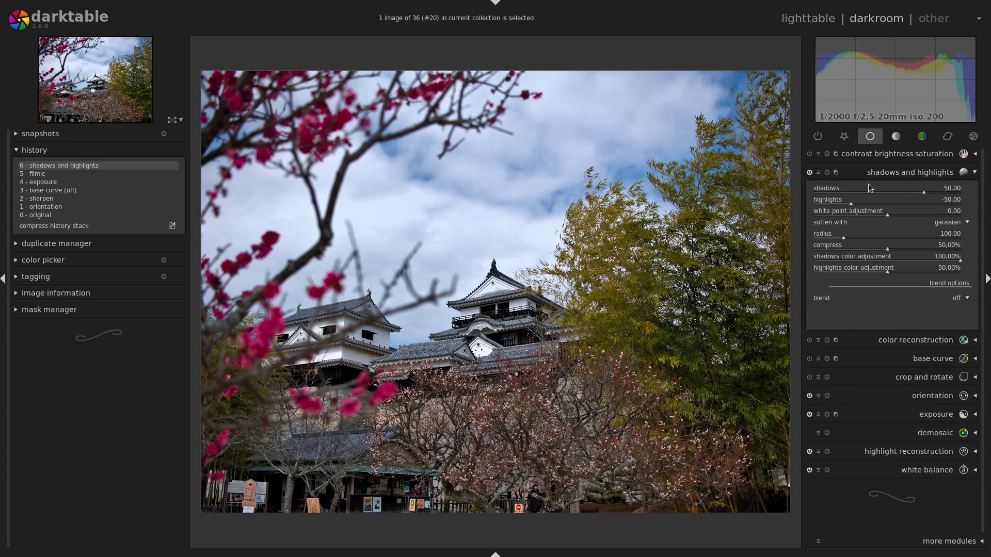
drag(859, 206, 877, 202)
click(909, 191)
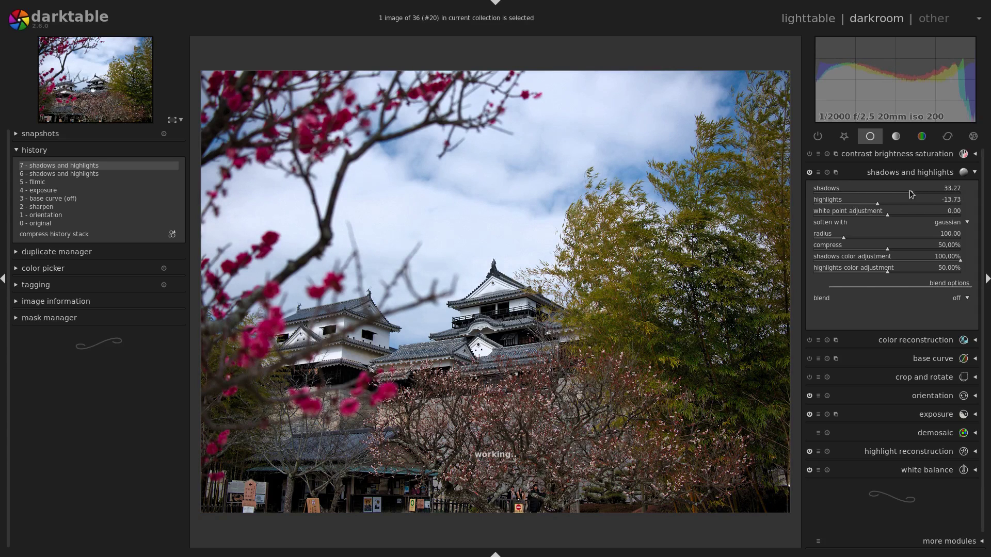
click(908, 190)
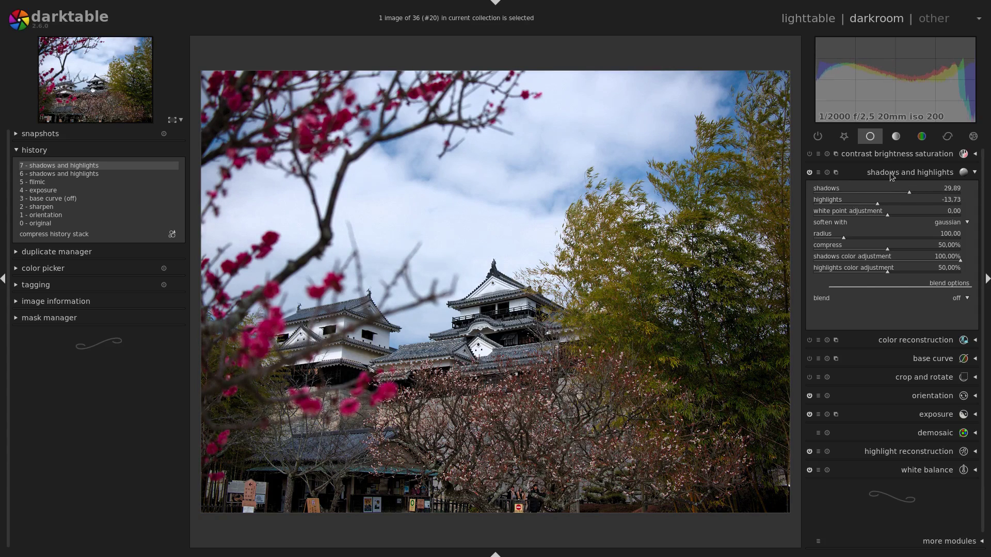
- Refine shadows and highlights to radius 188.65, compress 23.24 %, highlights -0.99 and shadows 33.24, comparing the photo without the module
click(879, 172)
click(883, 173)
drag(865, 234, 846, 249)
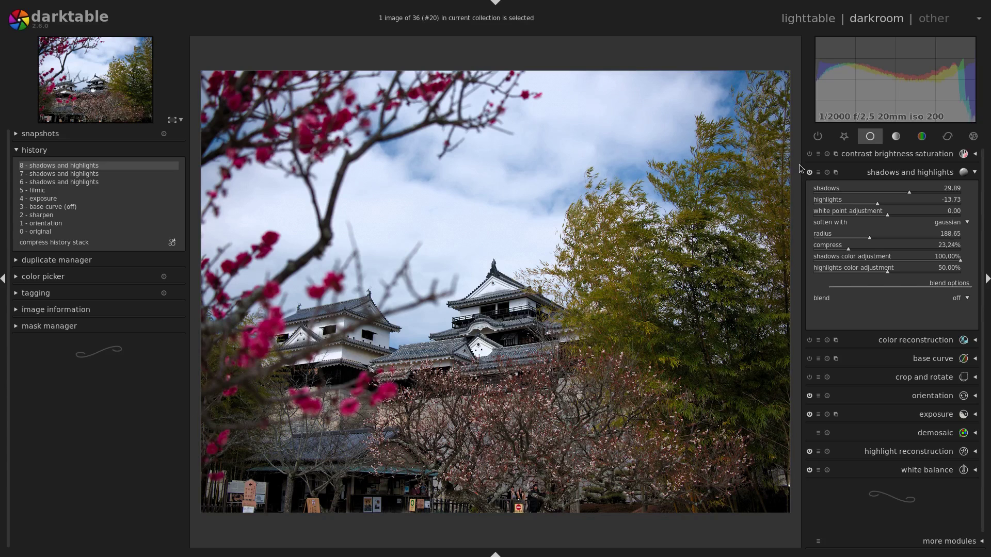
click(809, 172)
click(809, 173)
mouse_move(870, 204)
mouse_down()
mouse_move(888, 212)
mouse_move(918, 190)
mouse_up()
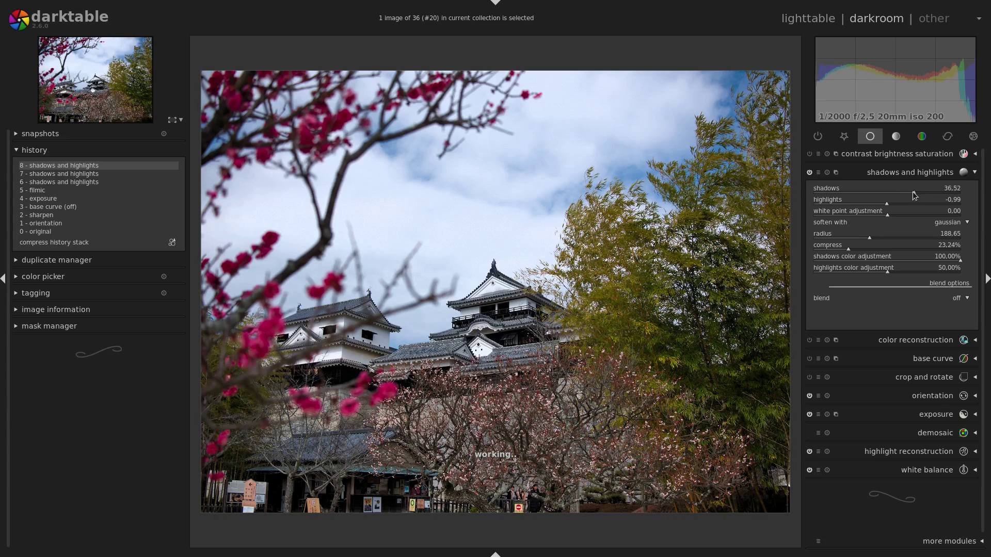
click(911, 193)
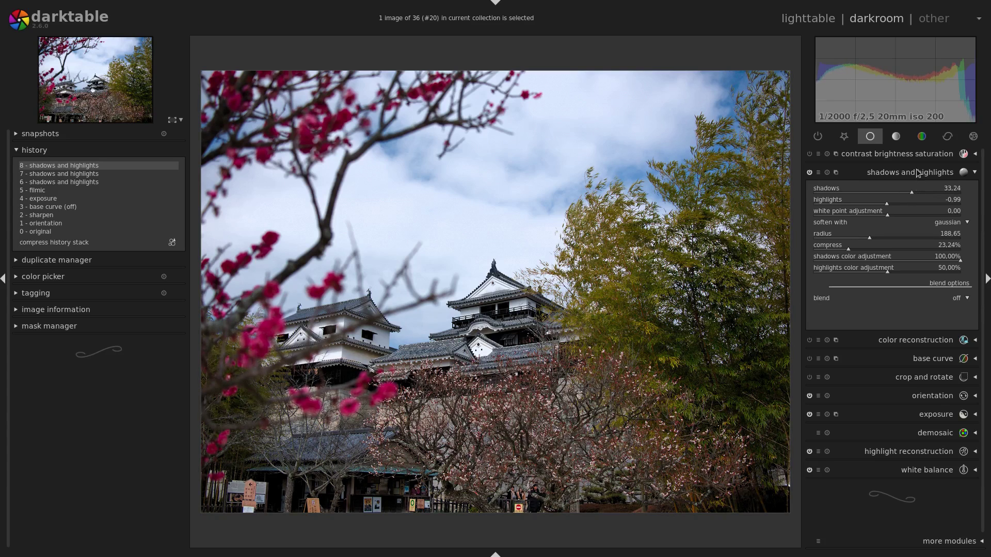
- Duplicate the shadows and highlights instance, enable the copy and set its shadows to 0.73 and highlights to -53.36
click(837, 172)
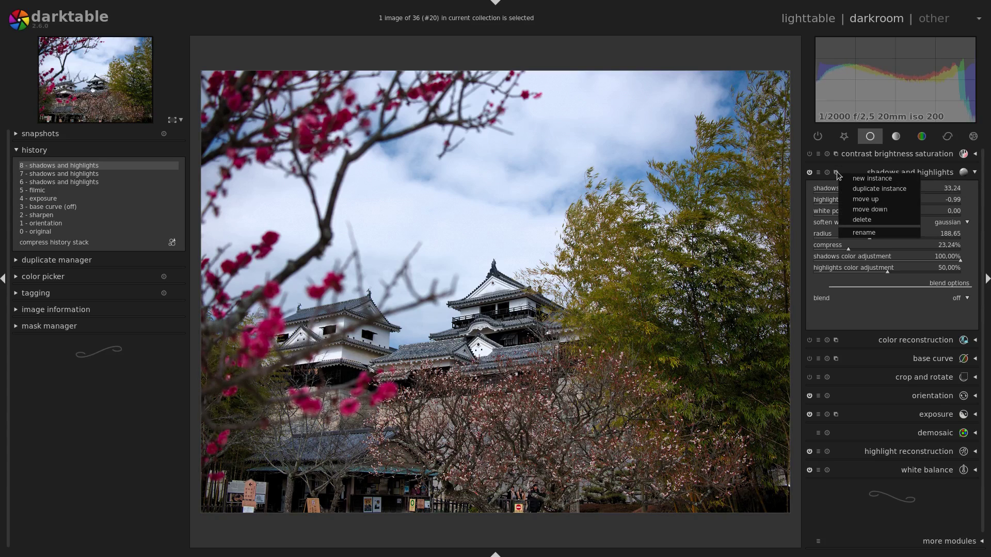
click(852, 190)
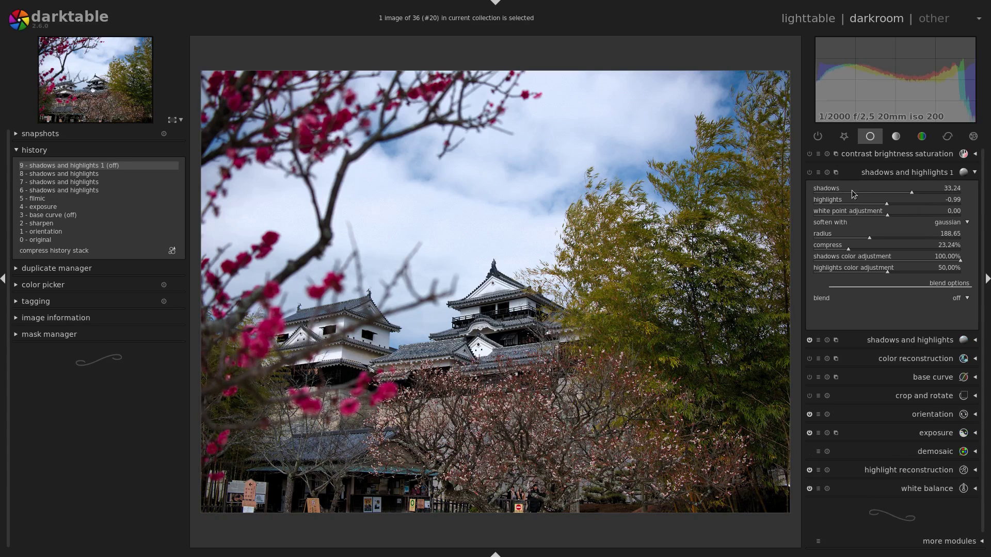
click(887, 191)
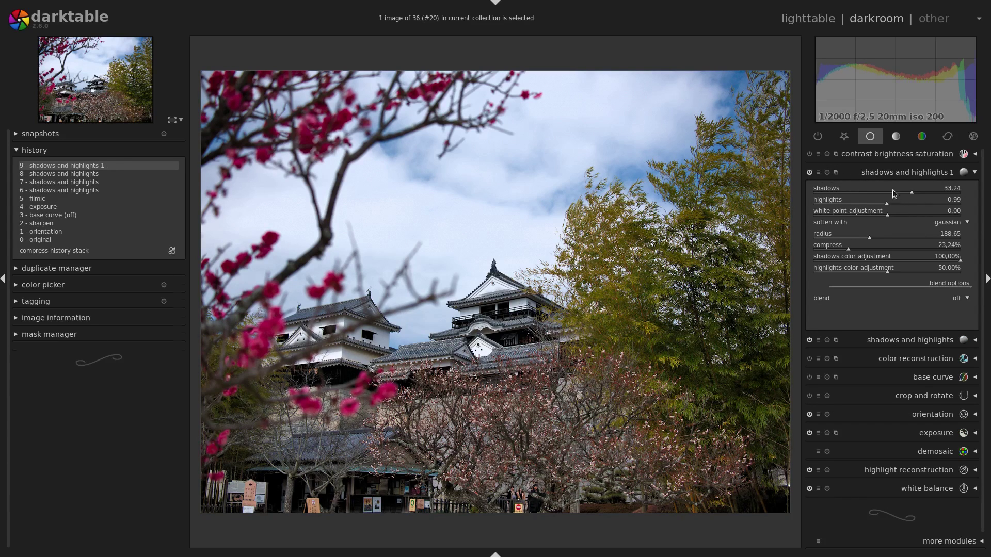
click(865, 200)
mouse_move(865, 200)
mouse_down()
mouse_move(841, 203)
mouse_move(849, 205)
mouse_up()
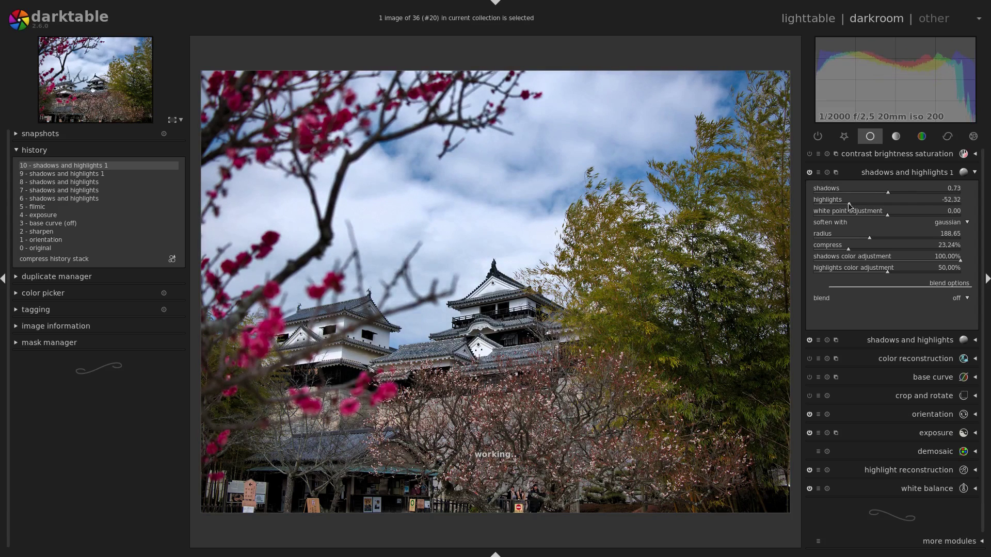
- Set the duplicate instance's radius to 76.47 and compress to 47.63 %, and compare the photo with it off and on
drag(868, 239, 891, 253)
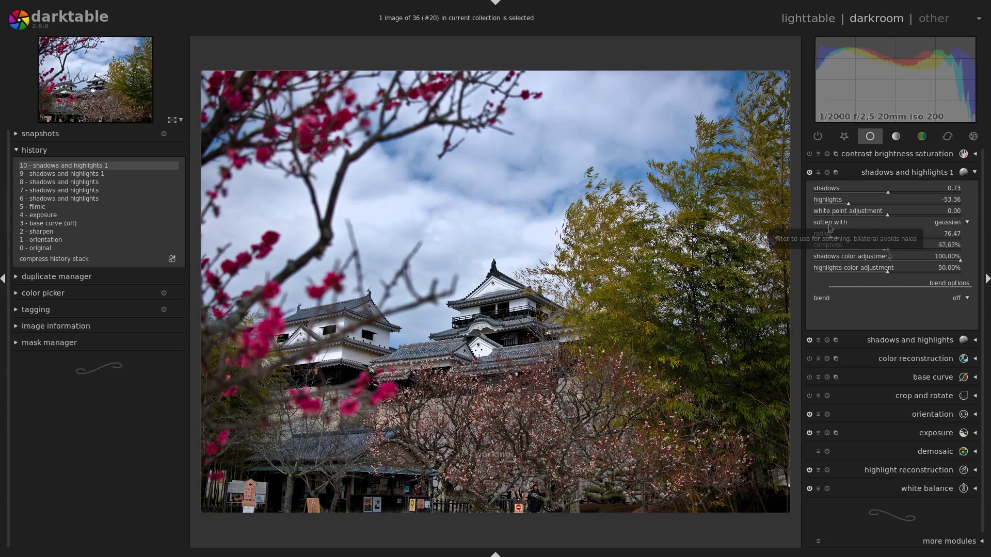
click(809, 172)
click(810, 173)
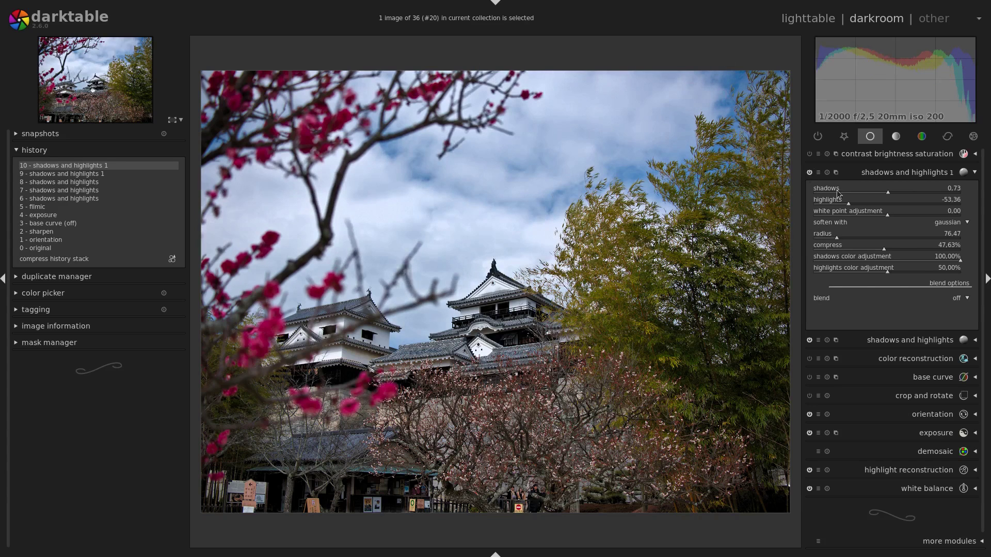
- Set the original shadows and highlights instance's shadows to 35.20 after trying 51.60, and compare the photo with it off and on
click(896, 173)
click(877, 190)
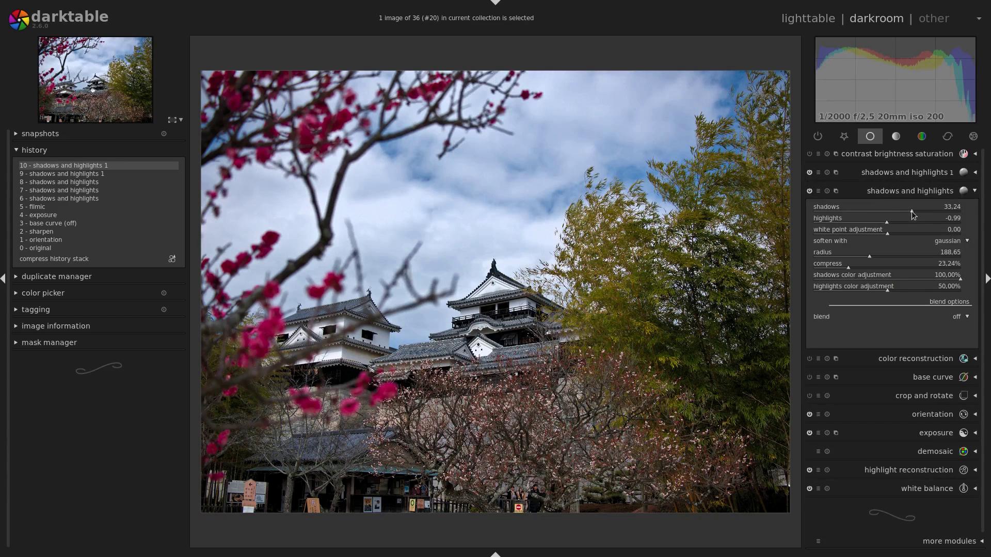
scroll(912, 209, down, 3)
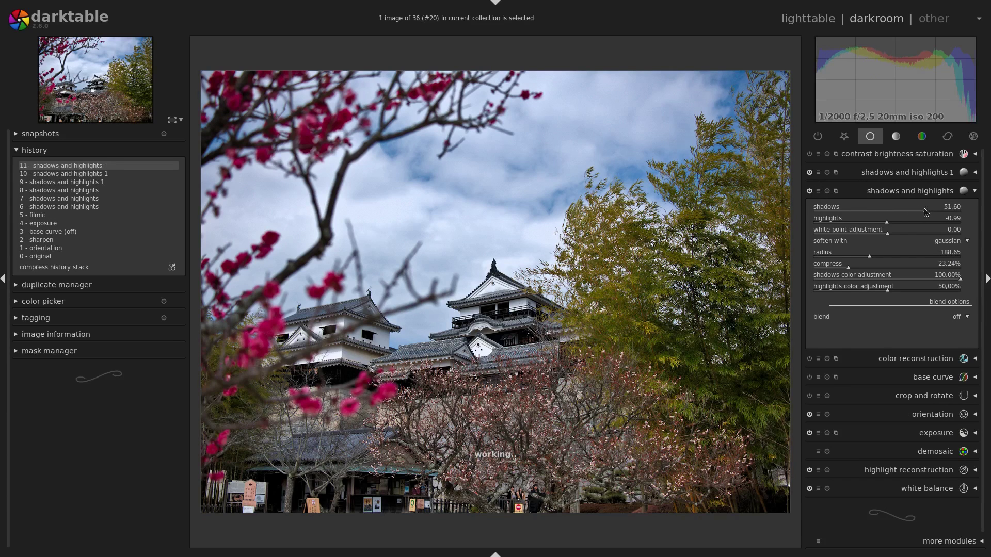
scroll(911, 212, up, 5)
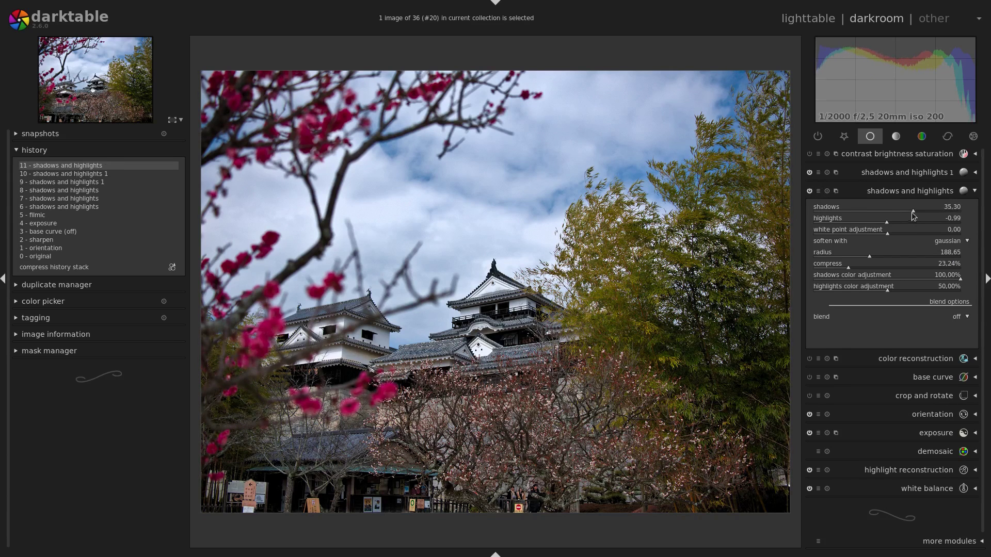
click(809, 192)
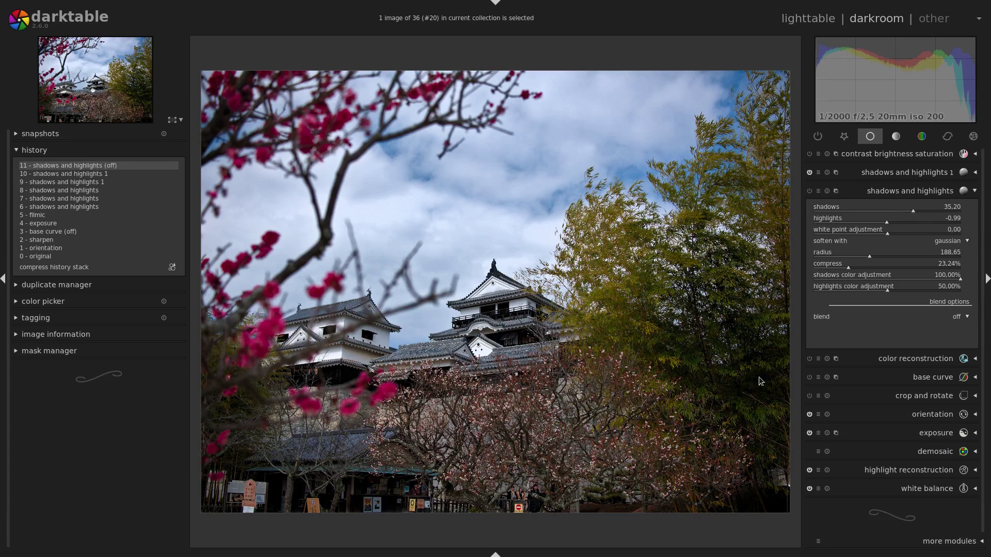
click(810, 192)
click(888, 191)
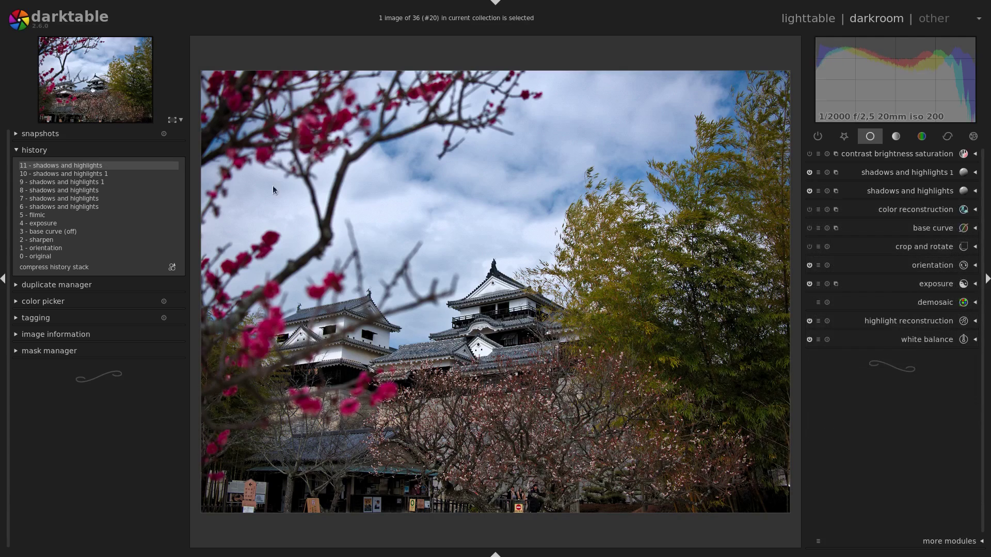
- Compare the photo at the base curve (off) history state with the latest shadows and highlights state
click(76, 230)
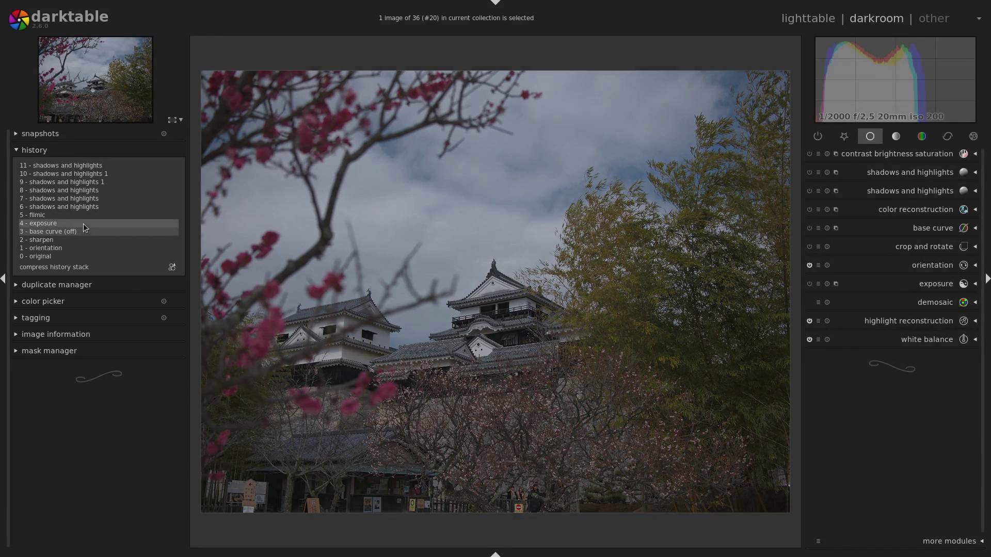
click(84, 165)
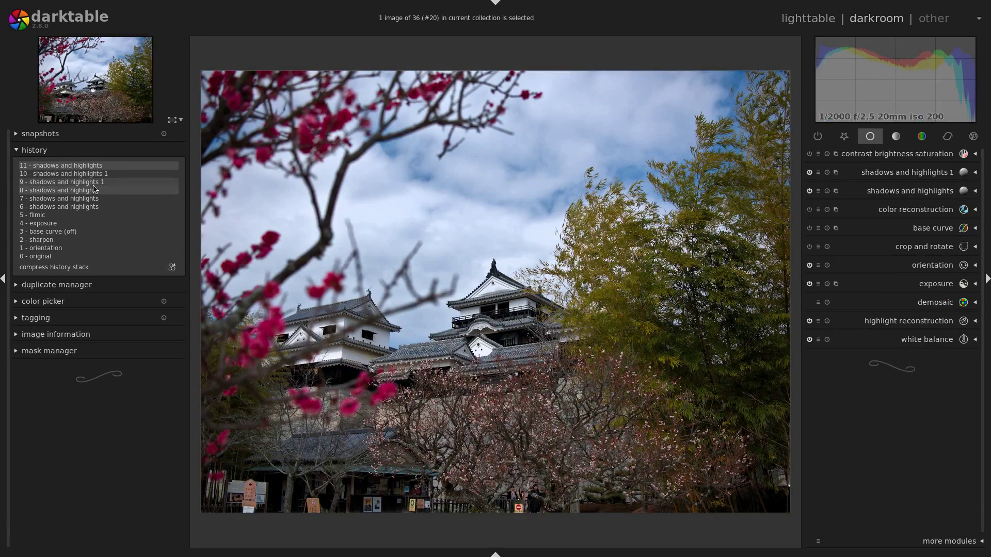